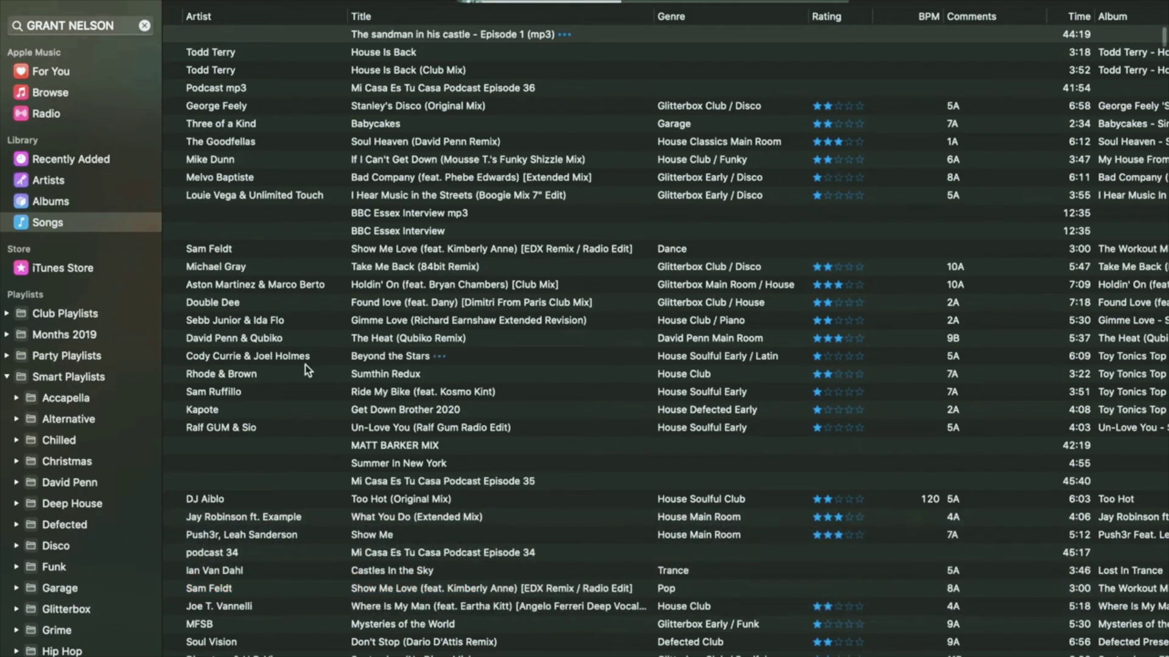
Step: Look through the genres, ratings and key comments in the song library and the genre folders under Smart Playlists
scroll(305, 364, "down", 3)
scroll(305, 364, "down", 10)
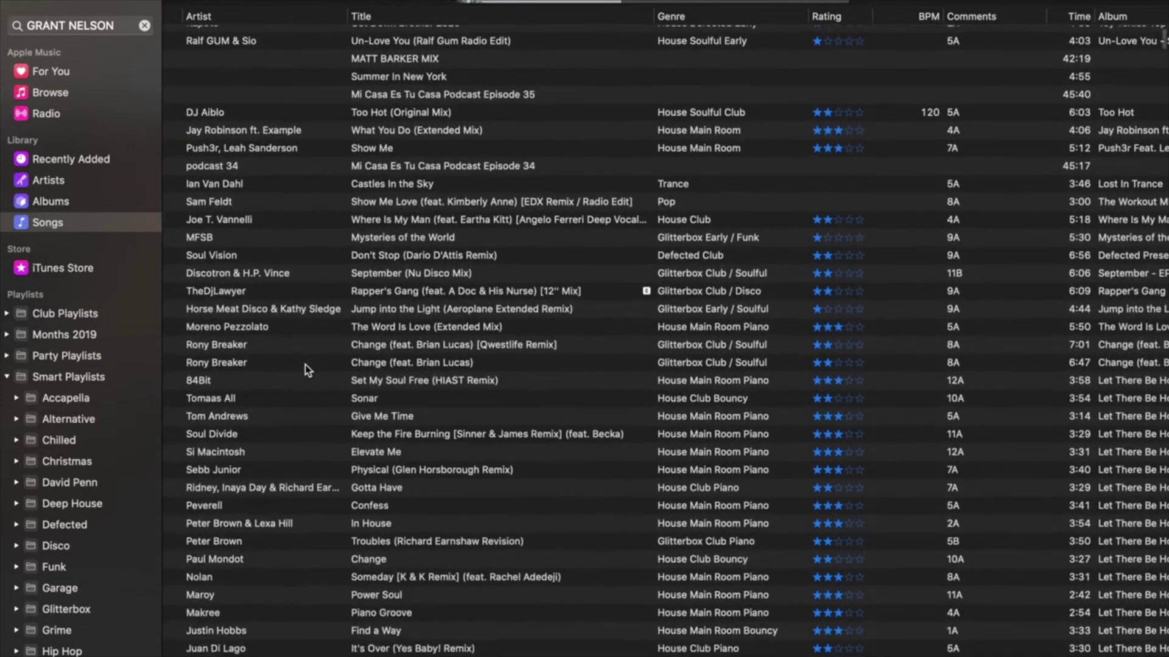
scroll(305, 364, "up", 12)
scroll(432, 432, "down", 4)
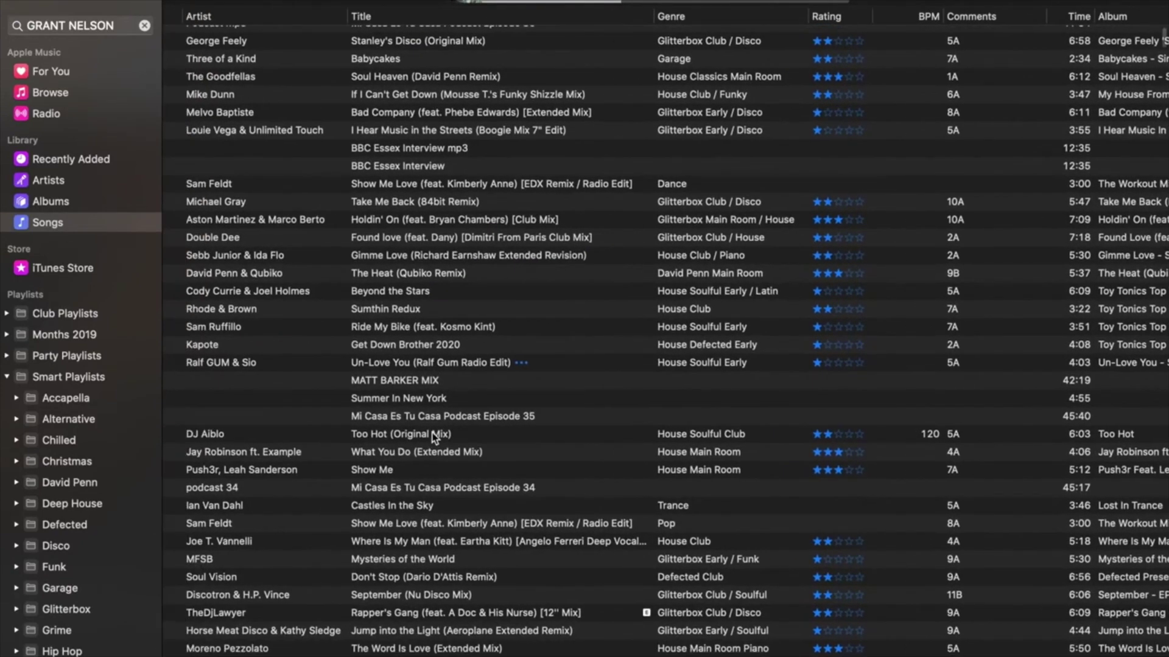
scroll(107, 537, "down", 5)
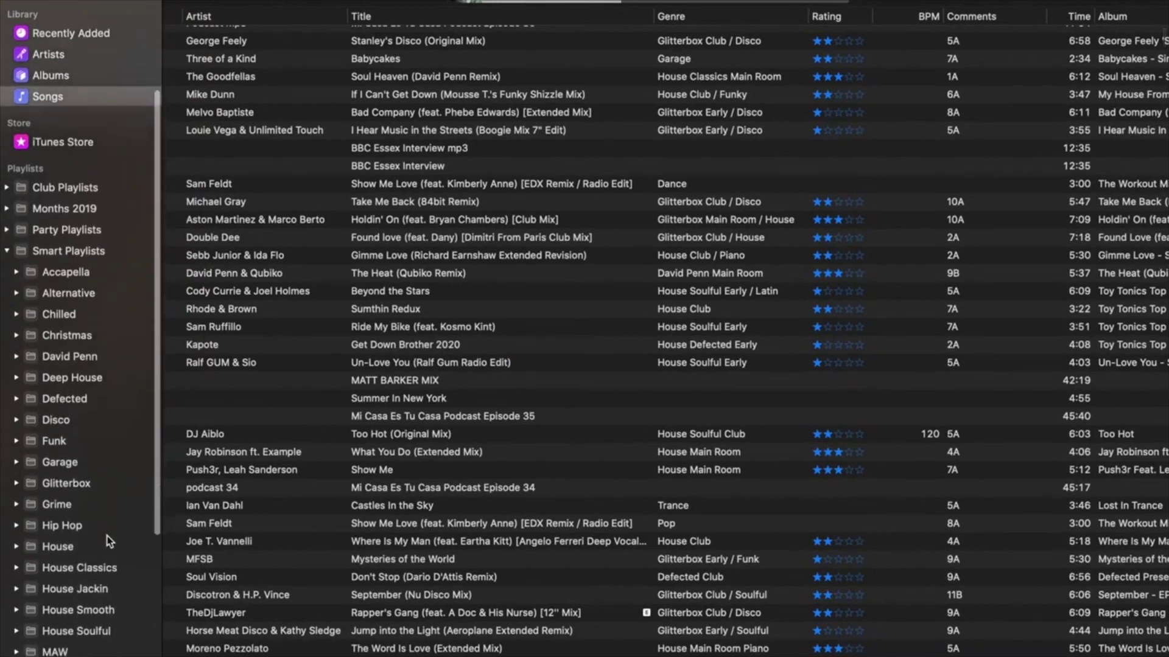
scroll(108, 541, "down", 8)
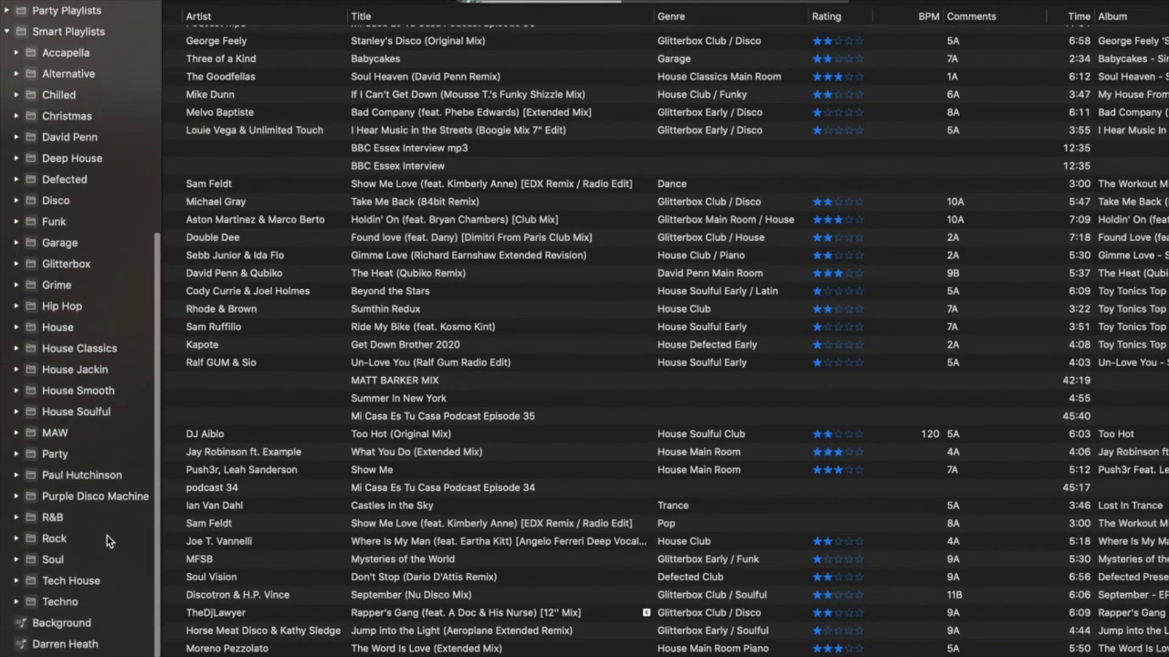
scroll(108, 540, "up", 8)
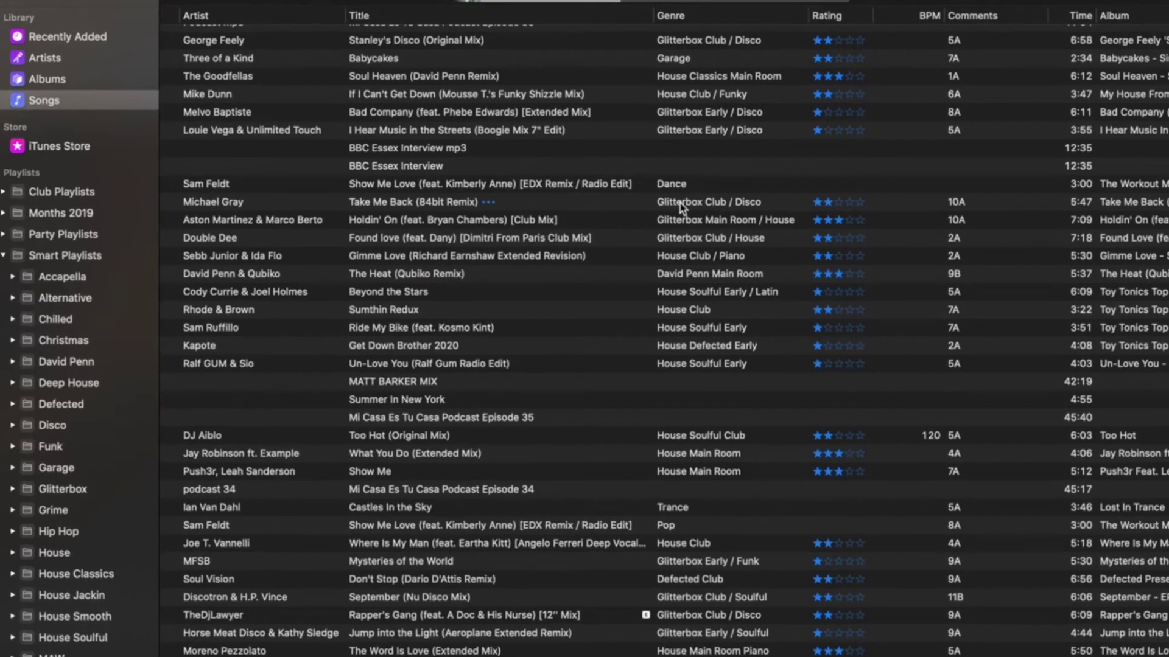
left_click(680, 202)
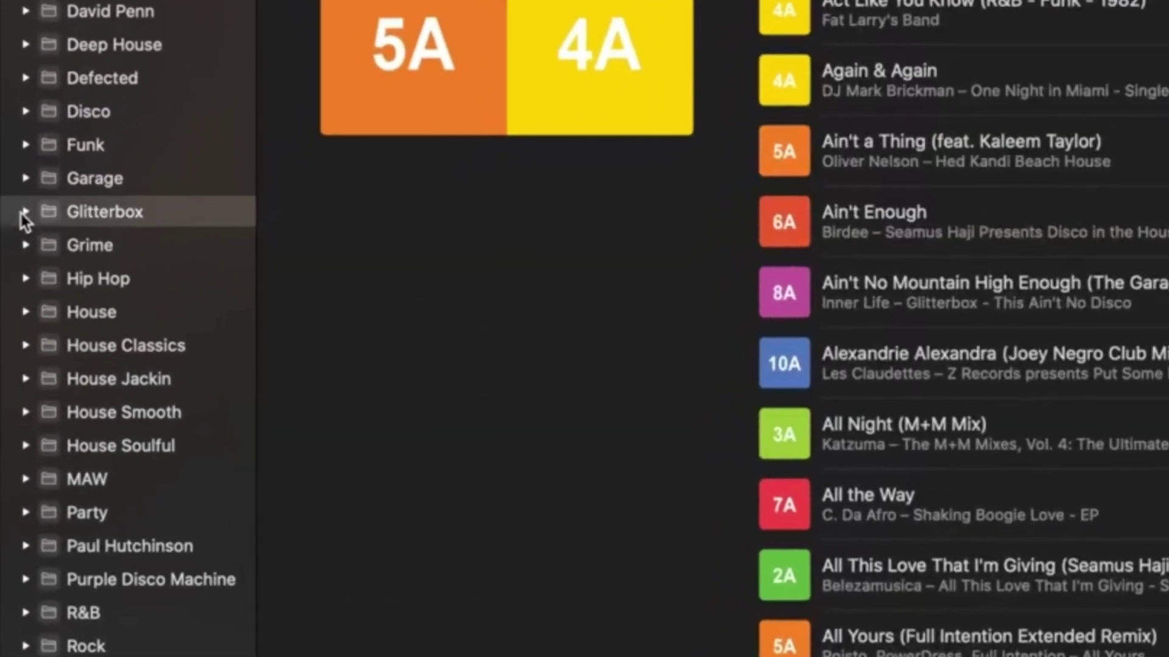
Step: Expand the Glitterbox folder, view its Classics, Club, Early and Main Room smart playlists, and collapse it again
left_click(21, 230)
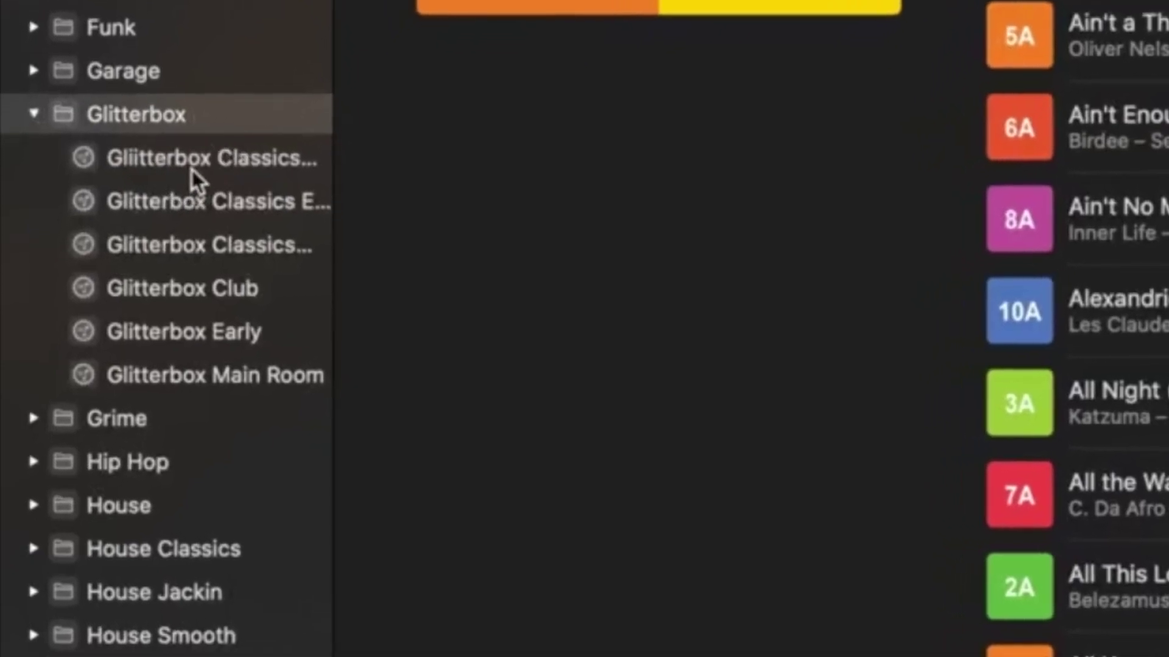
left_click(192, 176)
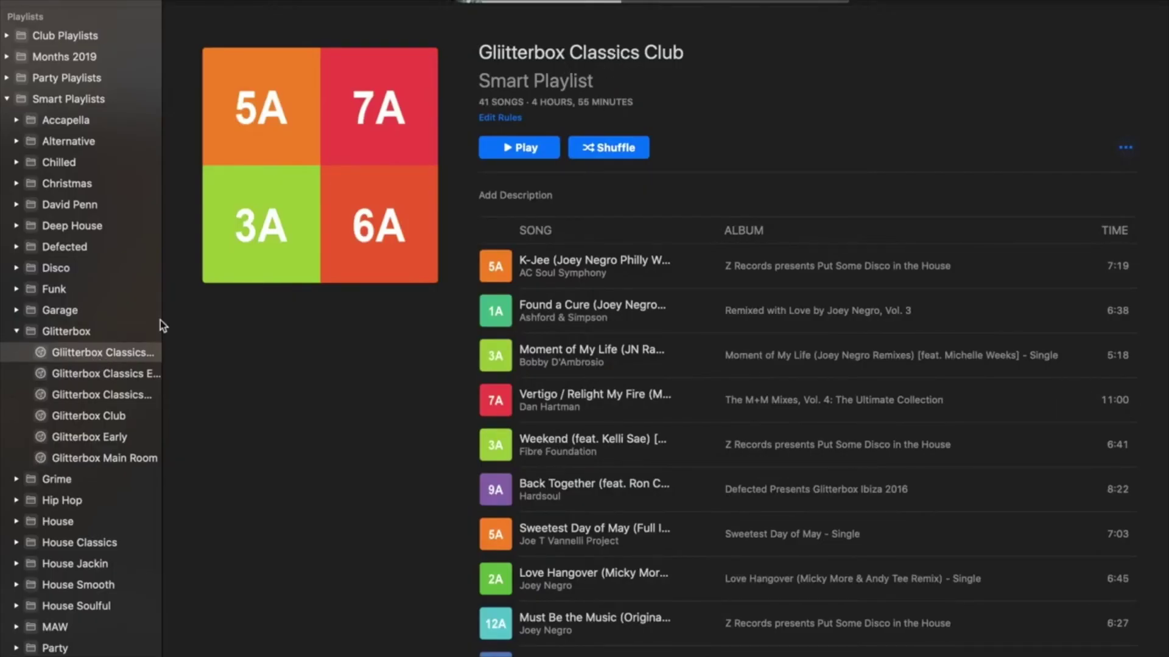
left_click(92, 378)
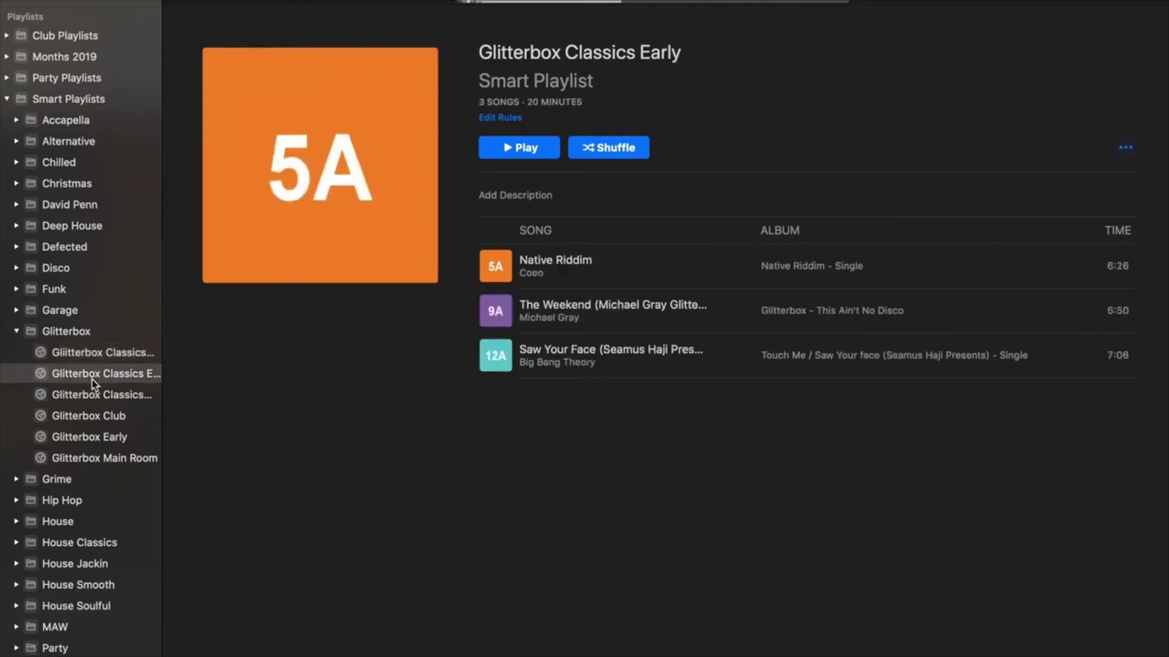
left_click(88, 397)
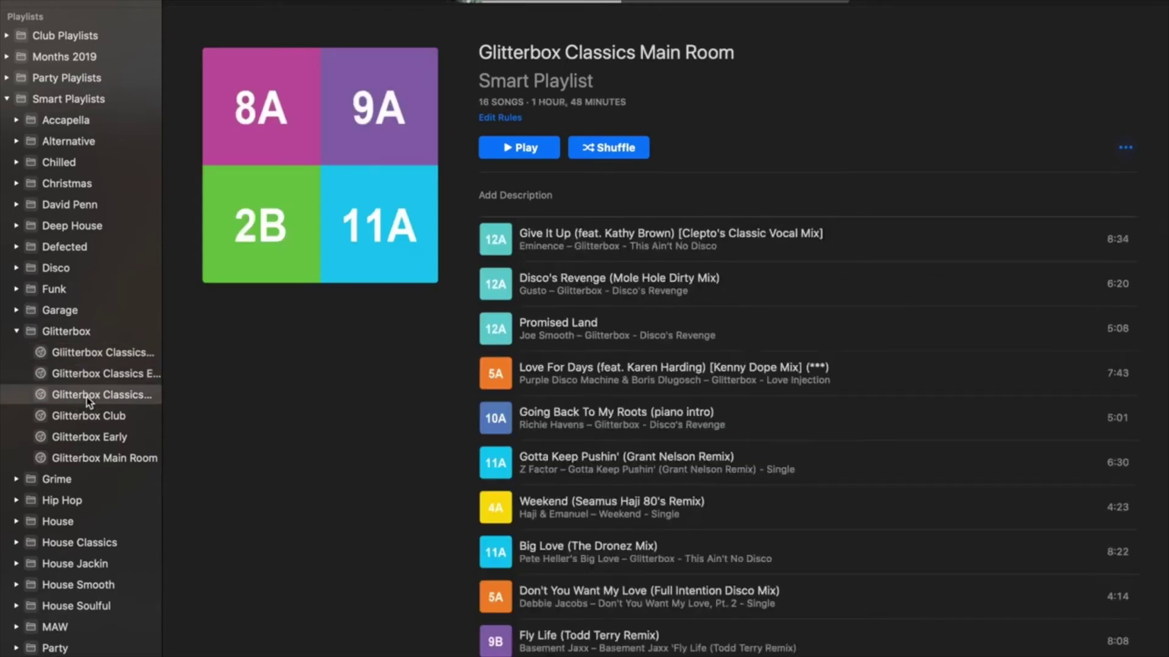
left_click(85, 418)
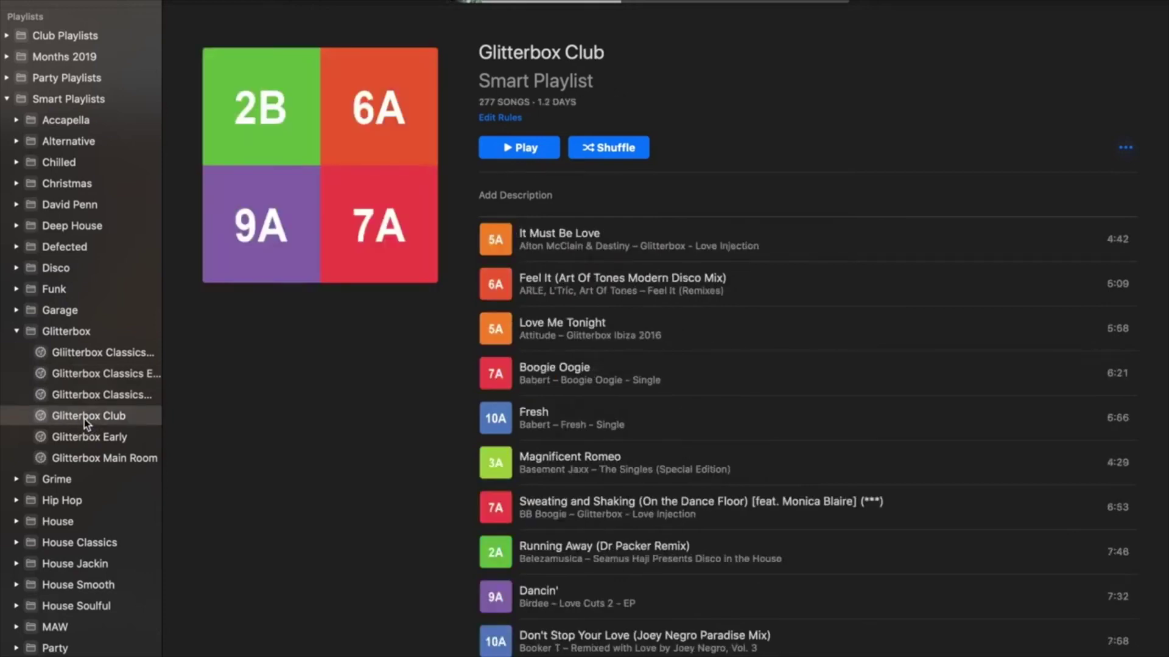
left_click(85, 438)
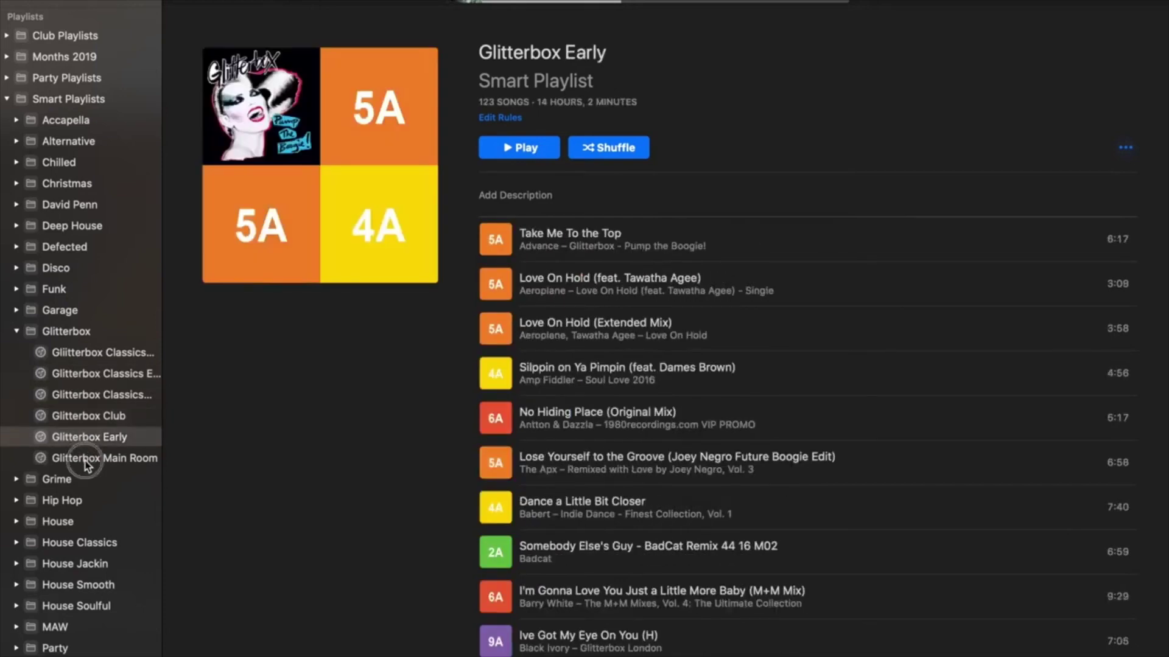
left_click(85, 460)
left_click(82, 395)
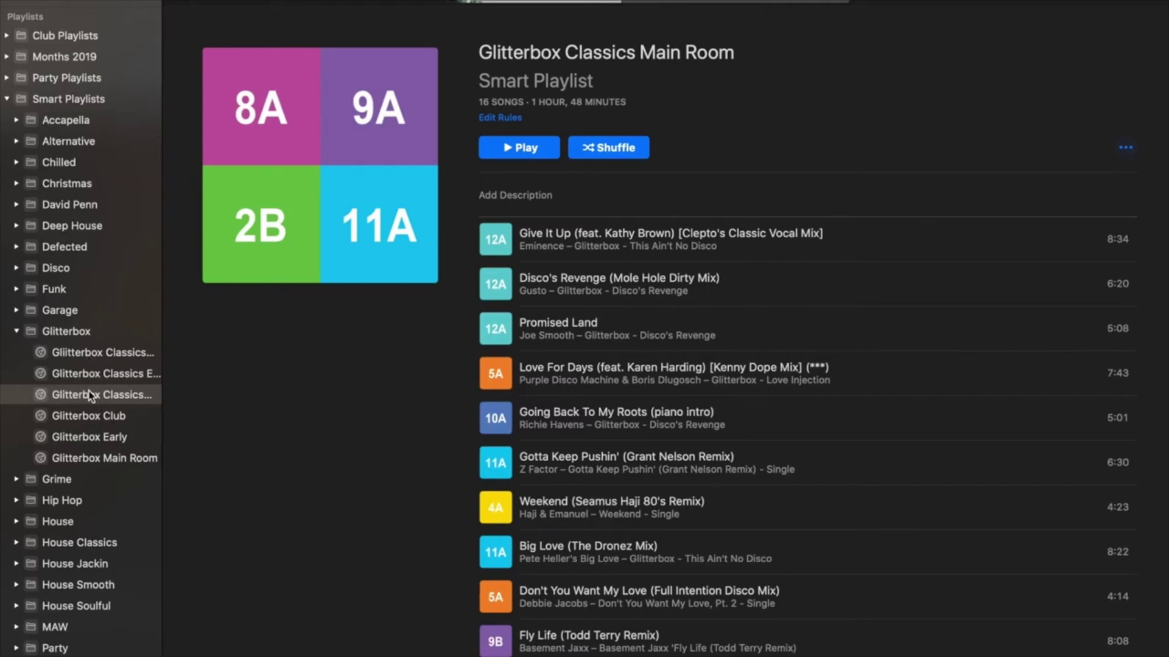
left_click(17, 331)
Step: Create a smart playlist in the Smart Playlists folder with the rule Artist contains "Michael Gray"
scroll(79, 411, "up", 10)
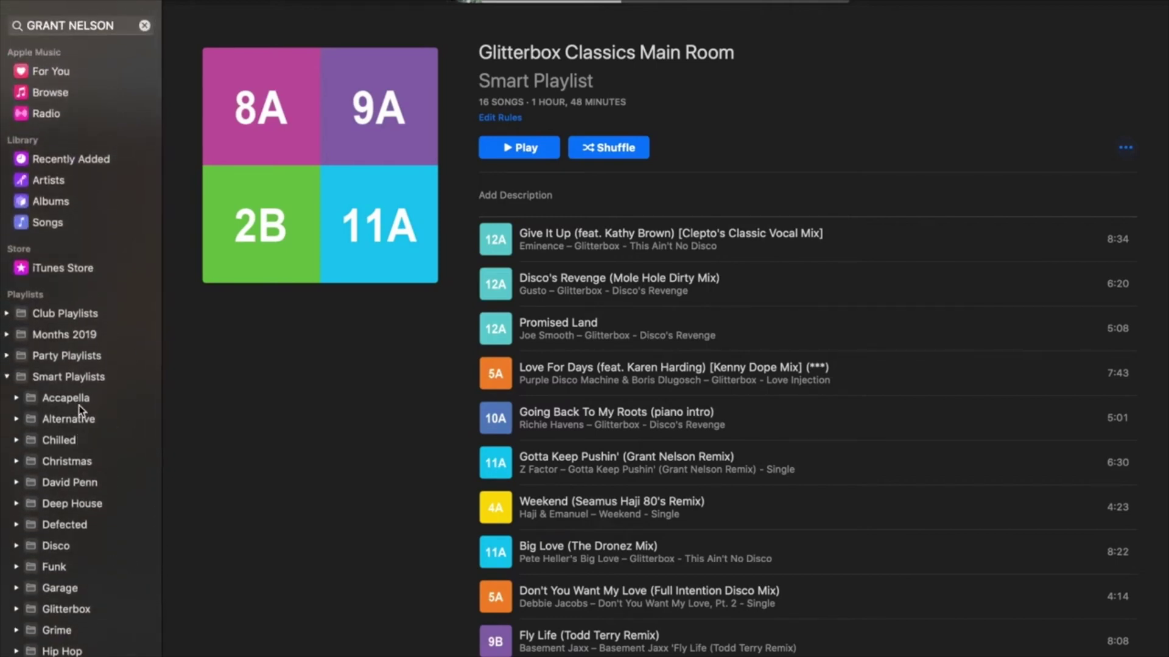
left_click(76, 377)
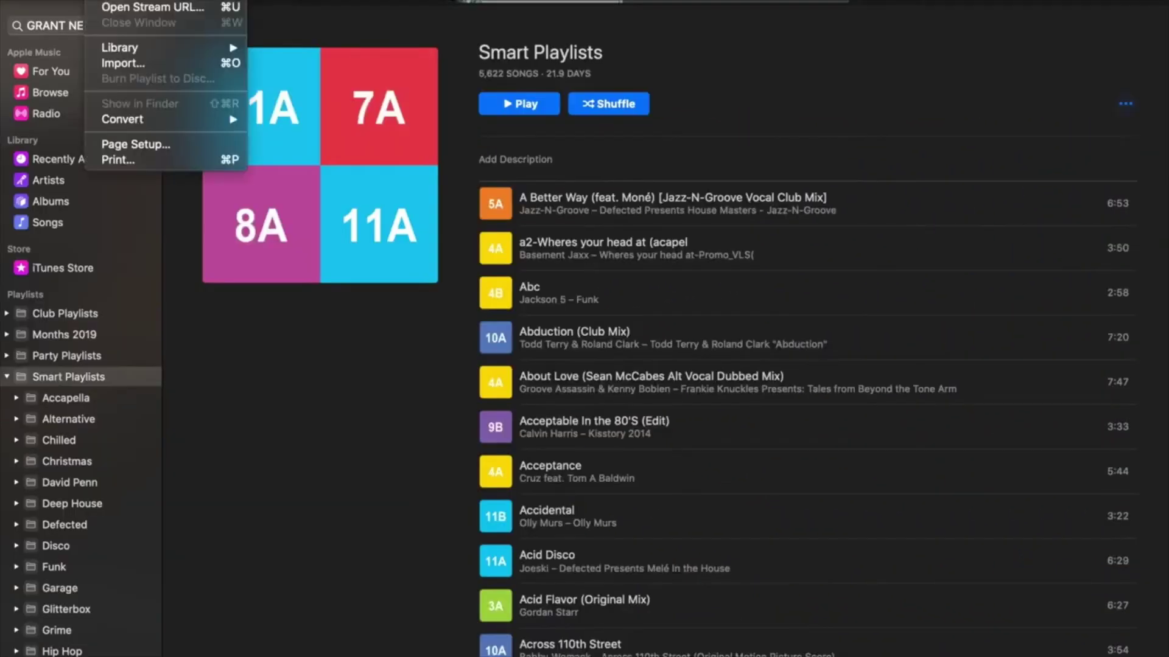
mouse_move(152, 1)
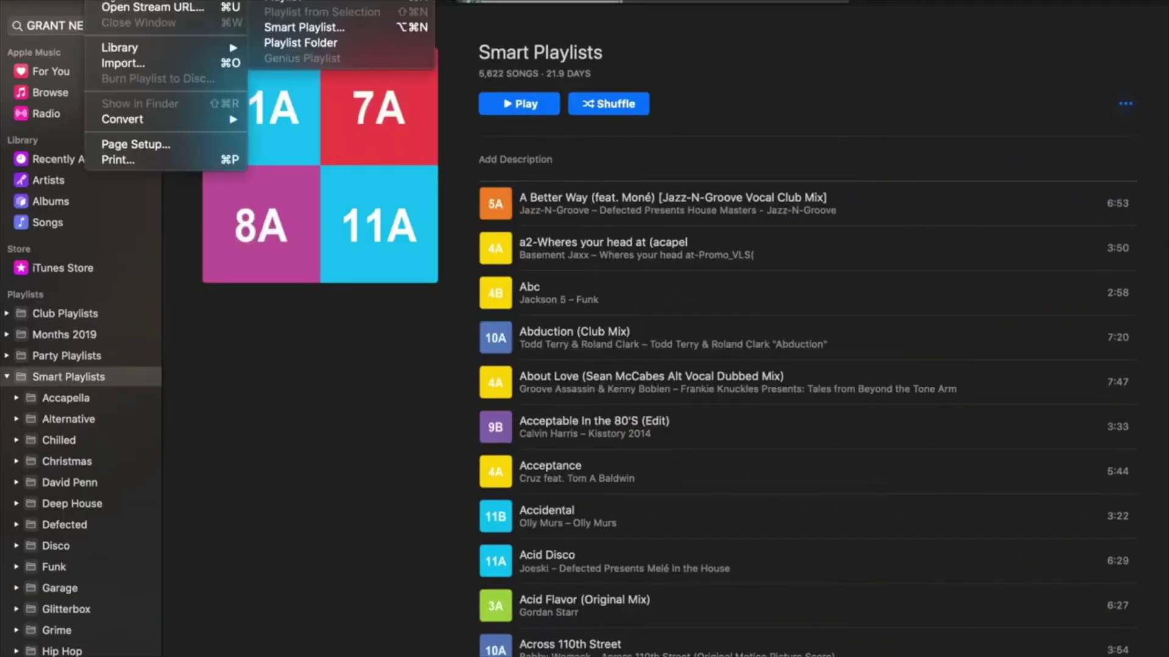
left_click(290, 28)
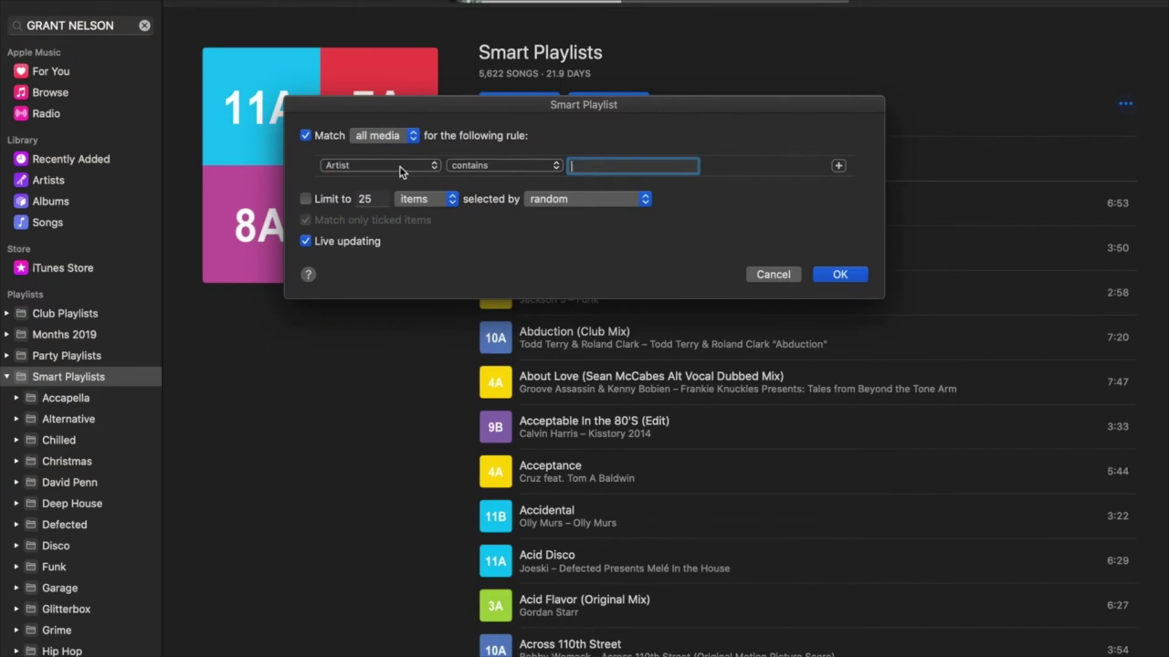
left_click(525, 168)
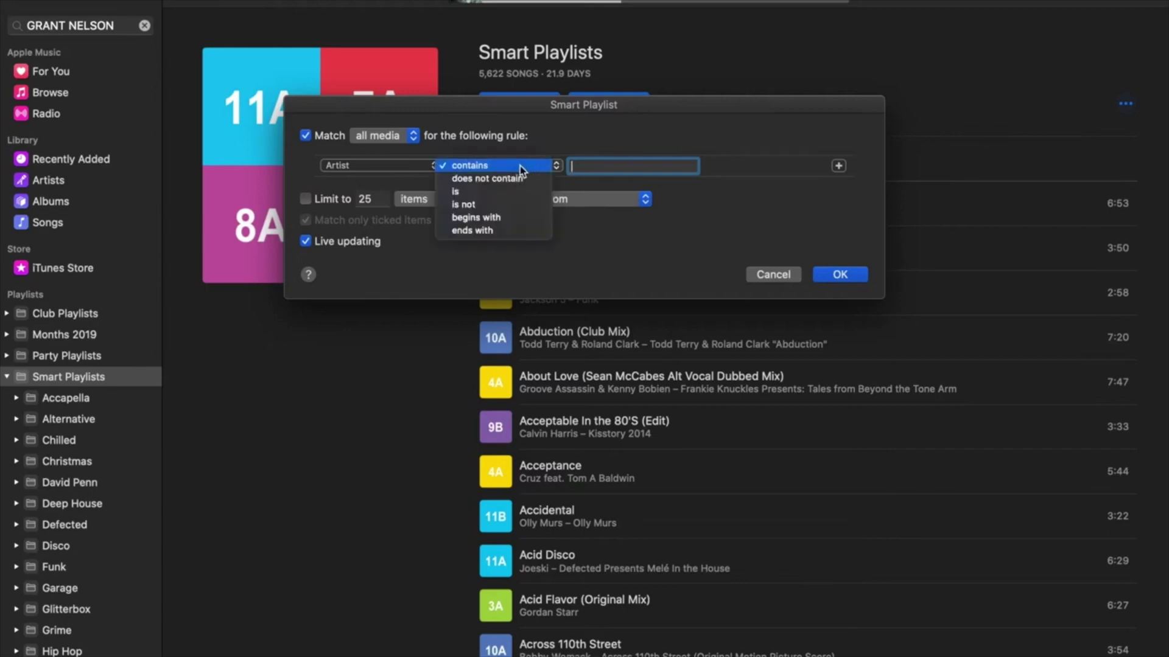
left_click(520, 168)
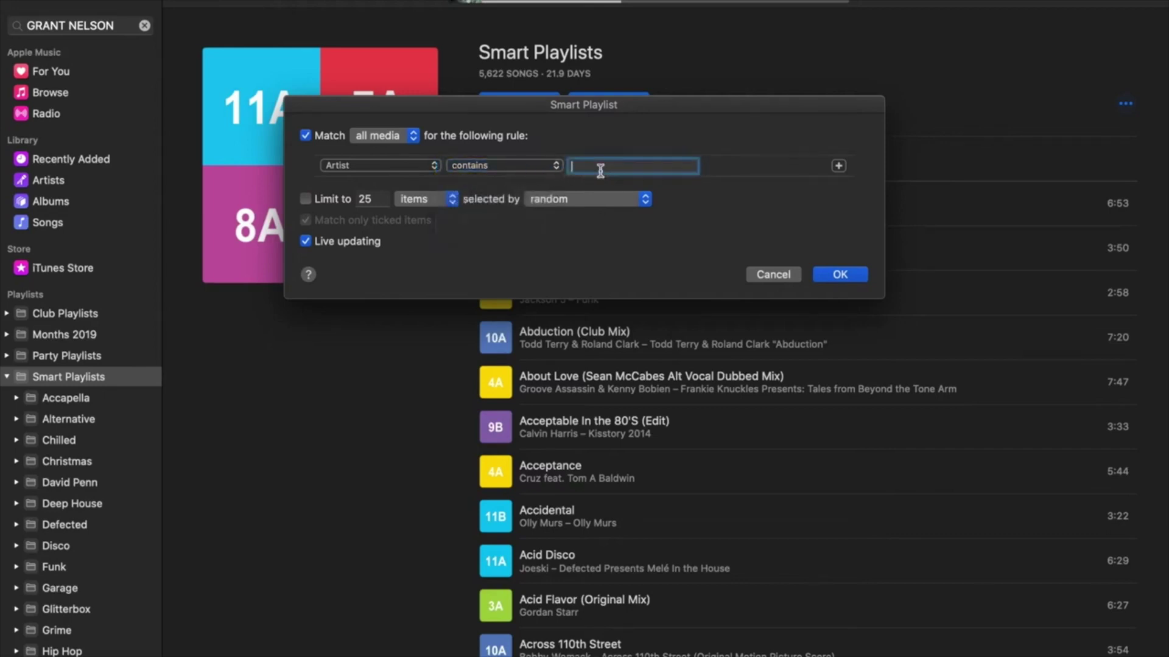
type("anthony banks, Melvin Hassar")
type("Michael Gray")
left_click(840, 275)
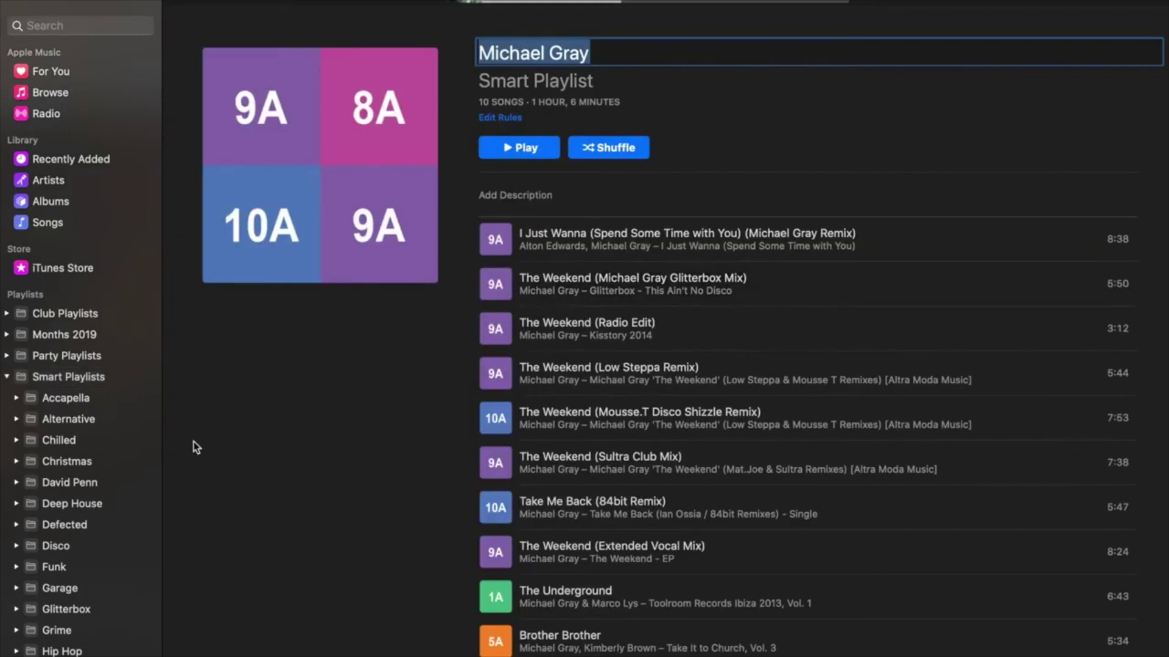
Step: Find the new Michael Gray smart playlist among the playlists and review the full Songs list
scroll(88, 514, "down", 5)
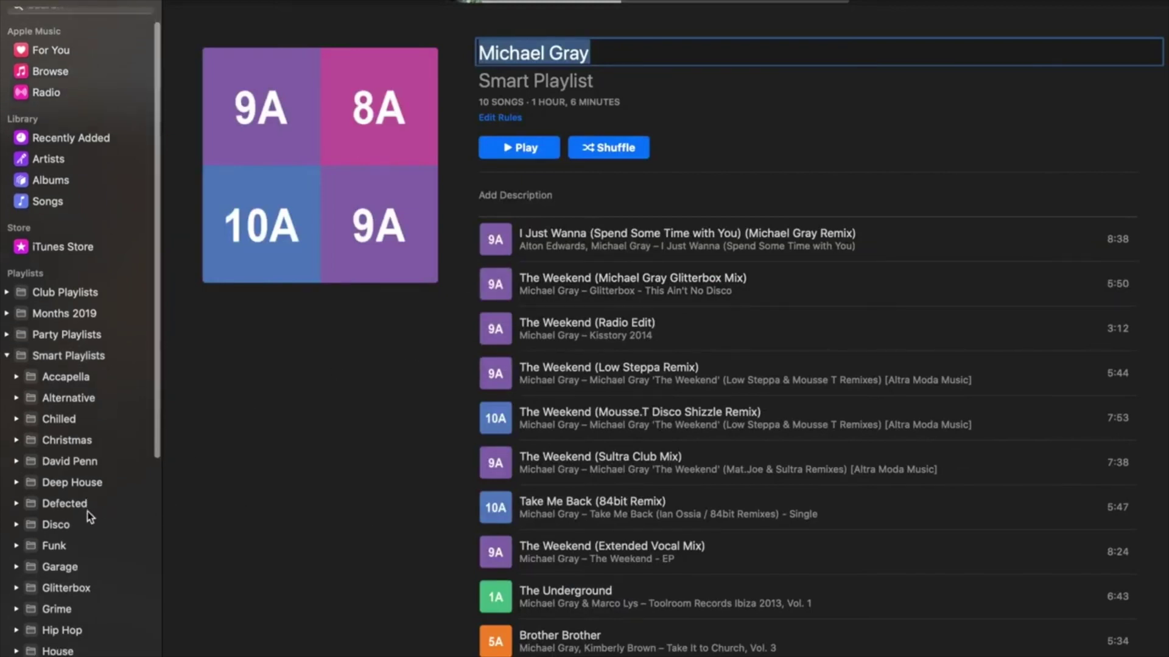
scroll(88, 516, "down", 5)
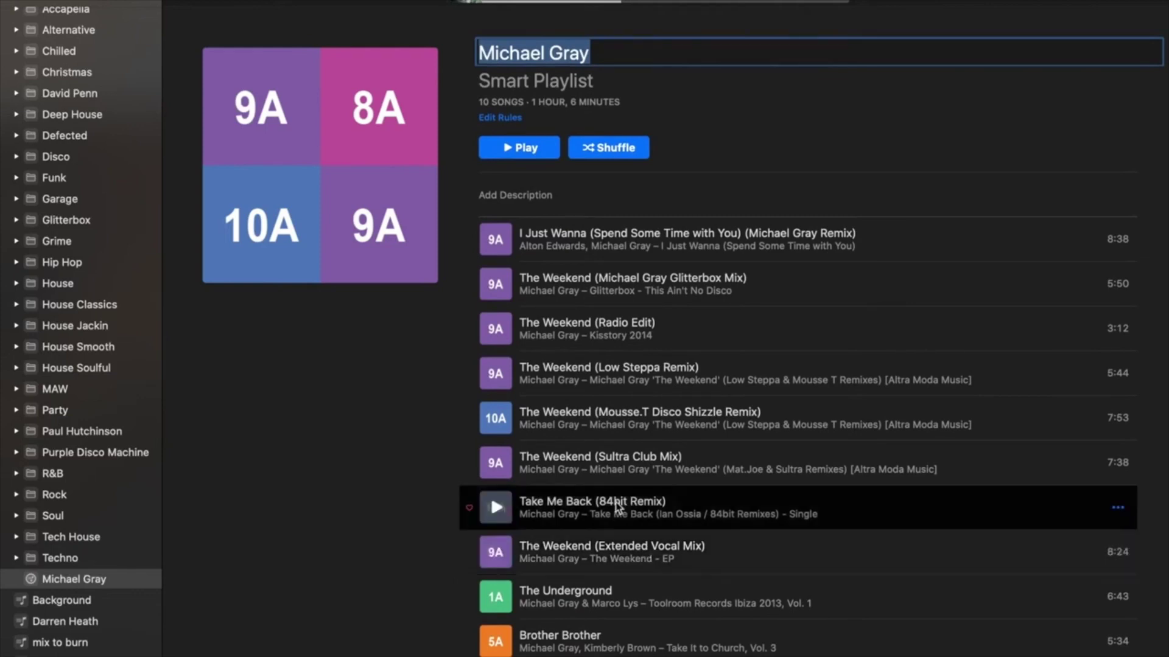
scroll(68, 189, "up", 2)
scroll(68, 189, "up", 5)
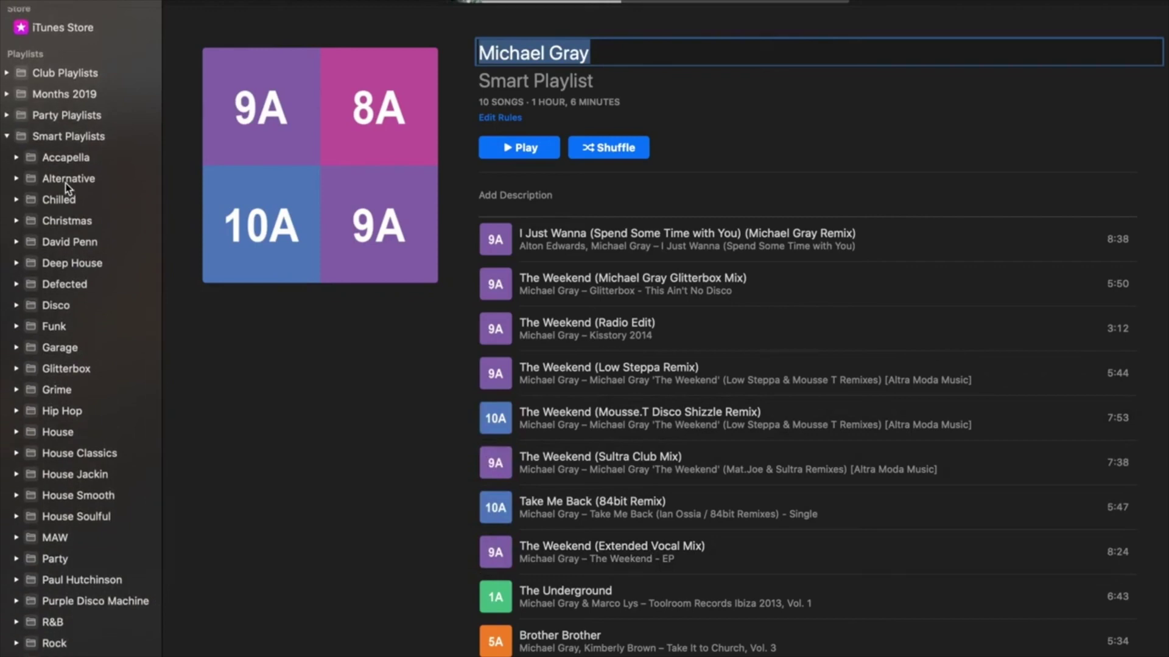
scroll(57, 174, "up", 10)
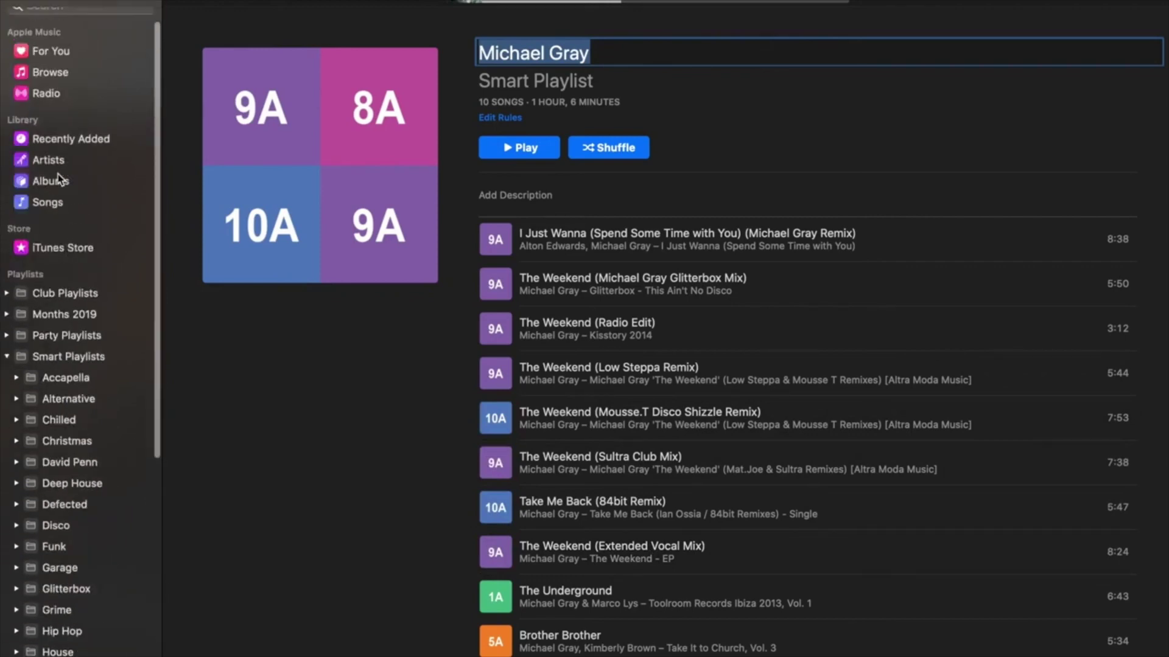
left_click(63, 229)
scroll(57, 229, "down", 9)
scroll(677, 124, "up", 3)
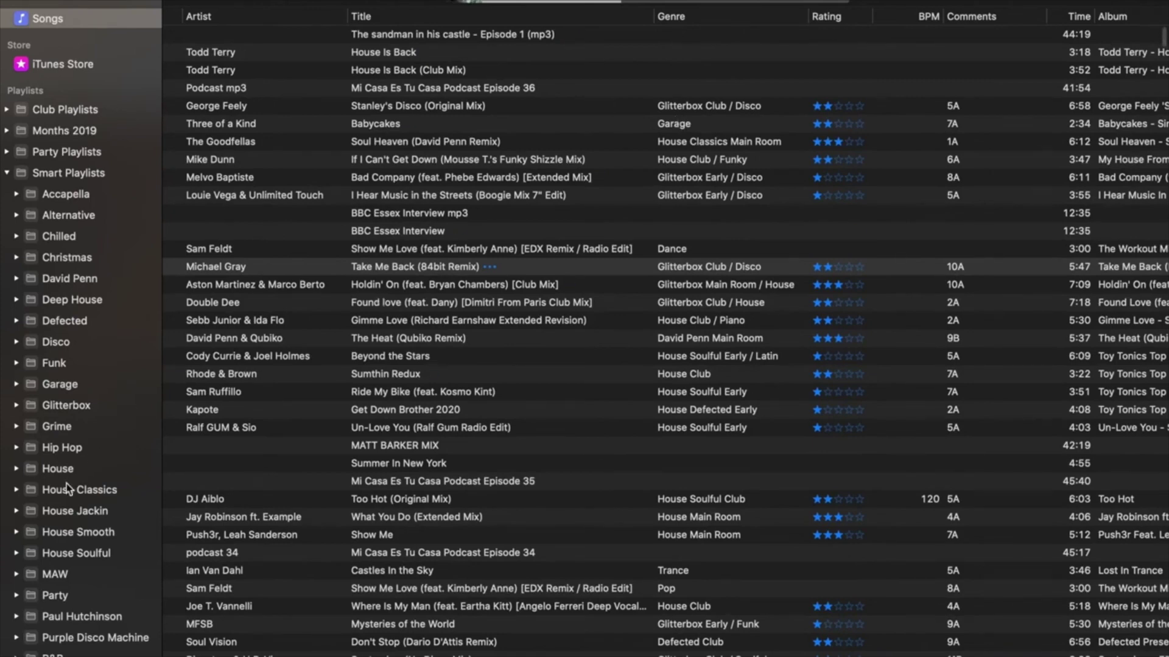
Step: Create a playlist folder named MICHAEL GRAY alongside the Michael Gray smart playlist
scroll(63, 490, "down", 5)
left_click(59, 583)
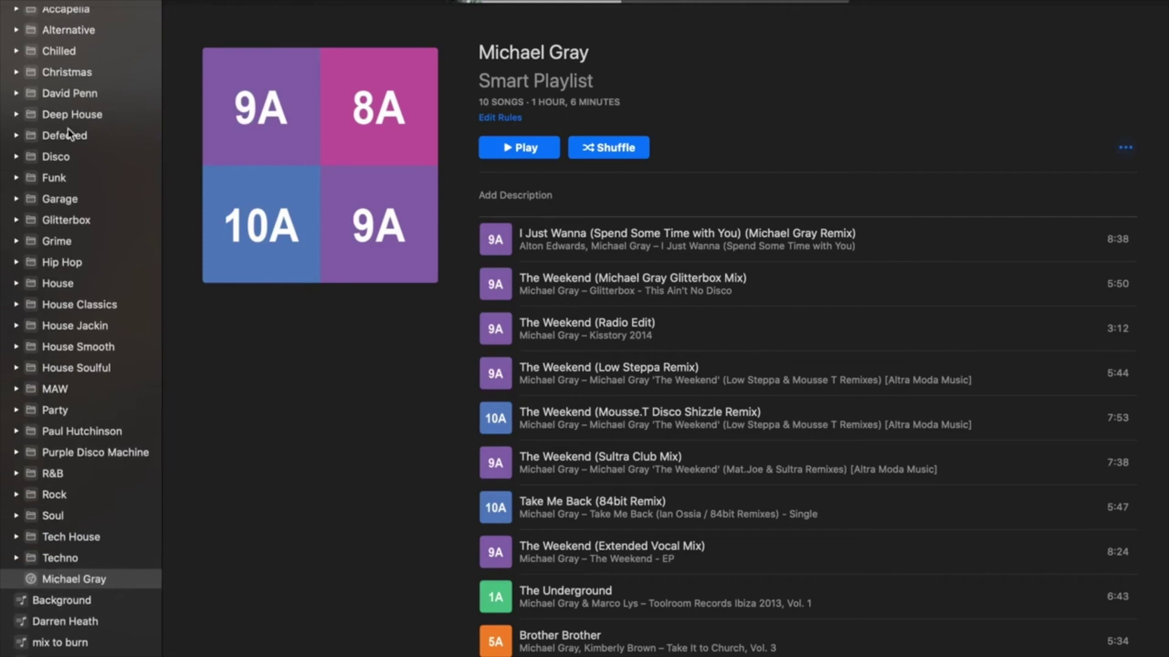
left_click(103, 0)
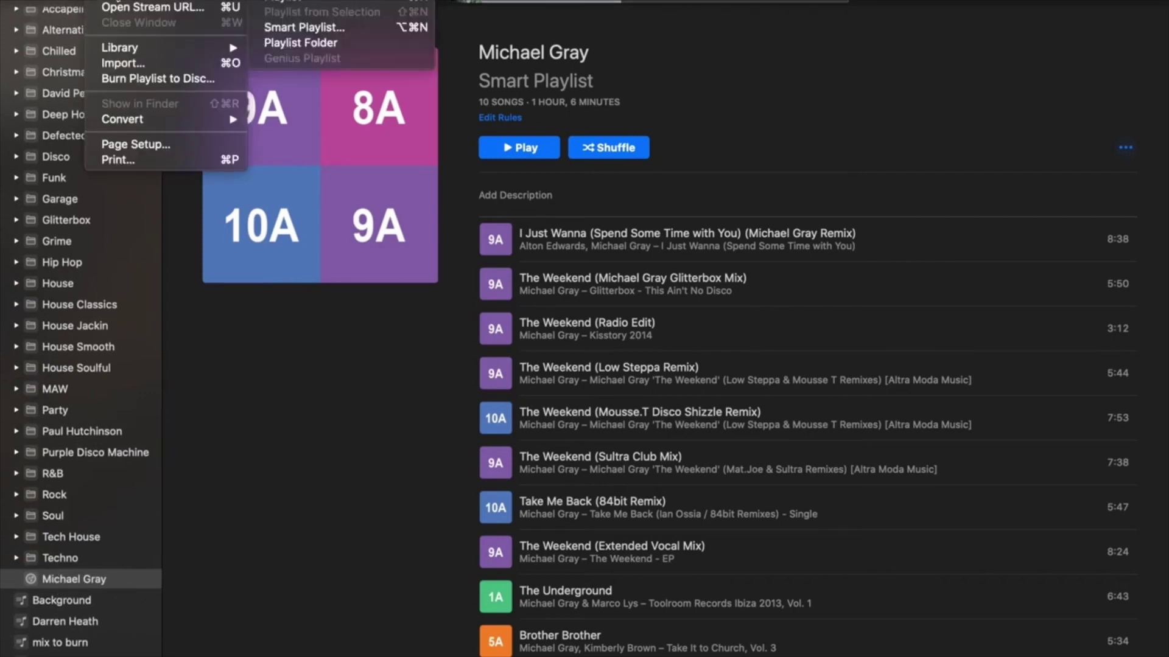
left_click(287, 43)
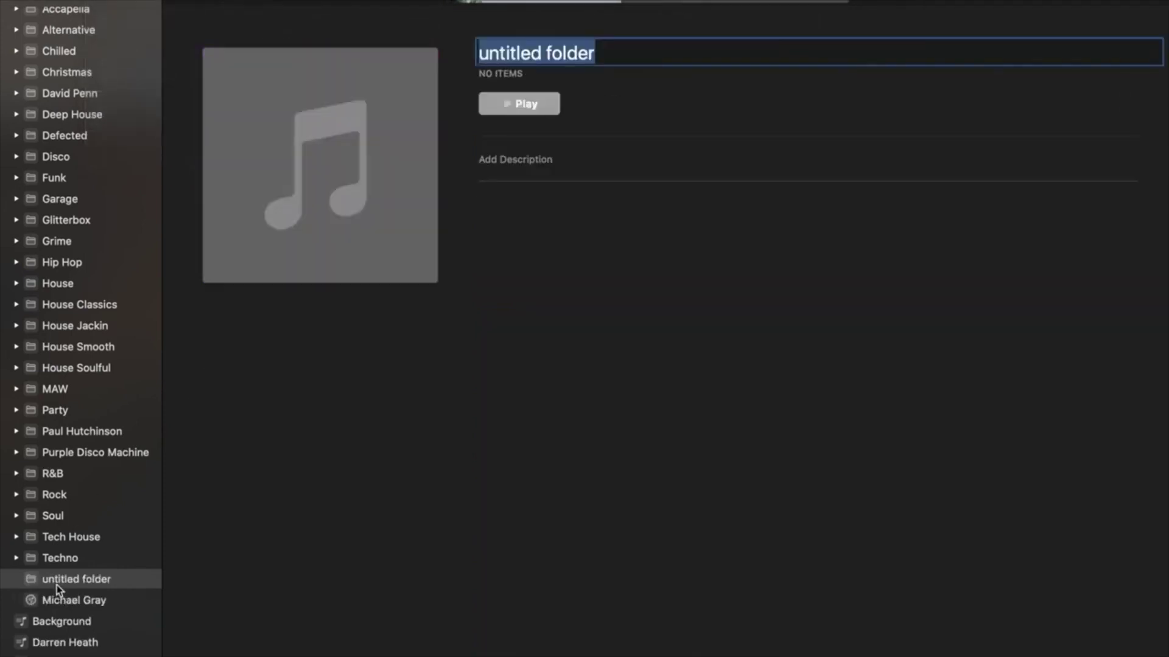
type("MICHAEL GRAY")
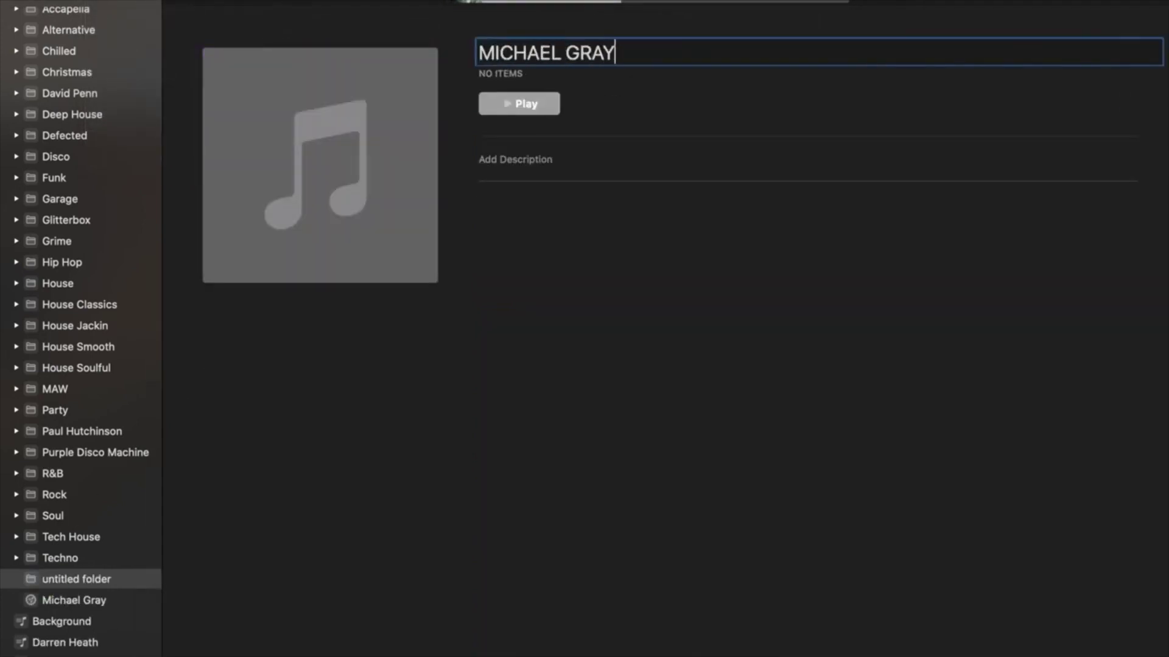
key("Return")
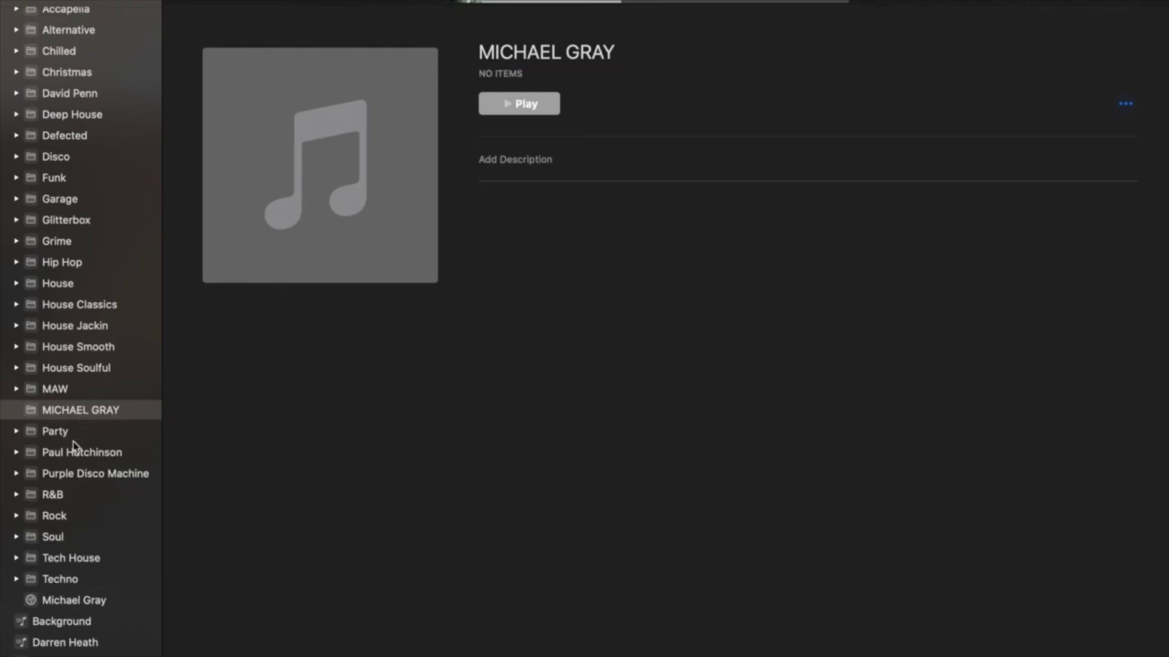
Step: Move the Michael Gray smart playlist into the MICHAEL GRAY folder, then collapse and re-expand the folder
left_click_drag(63, 604, 76, 419)
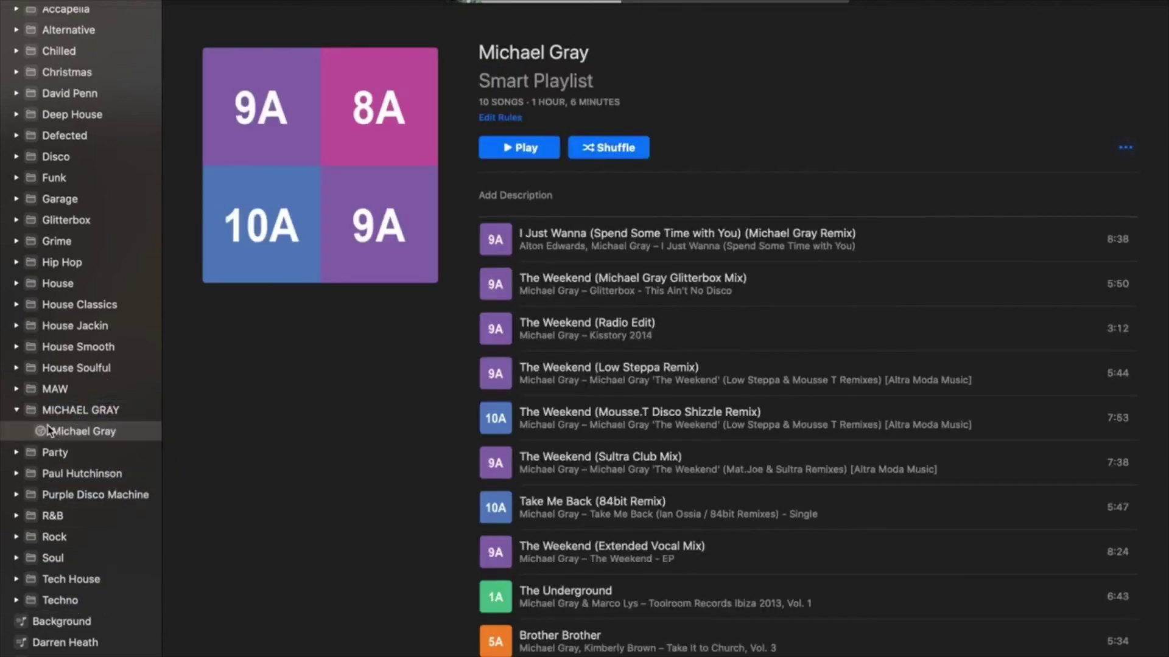
left_click(17, 411)
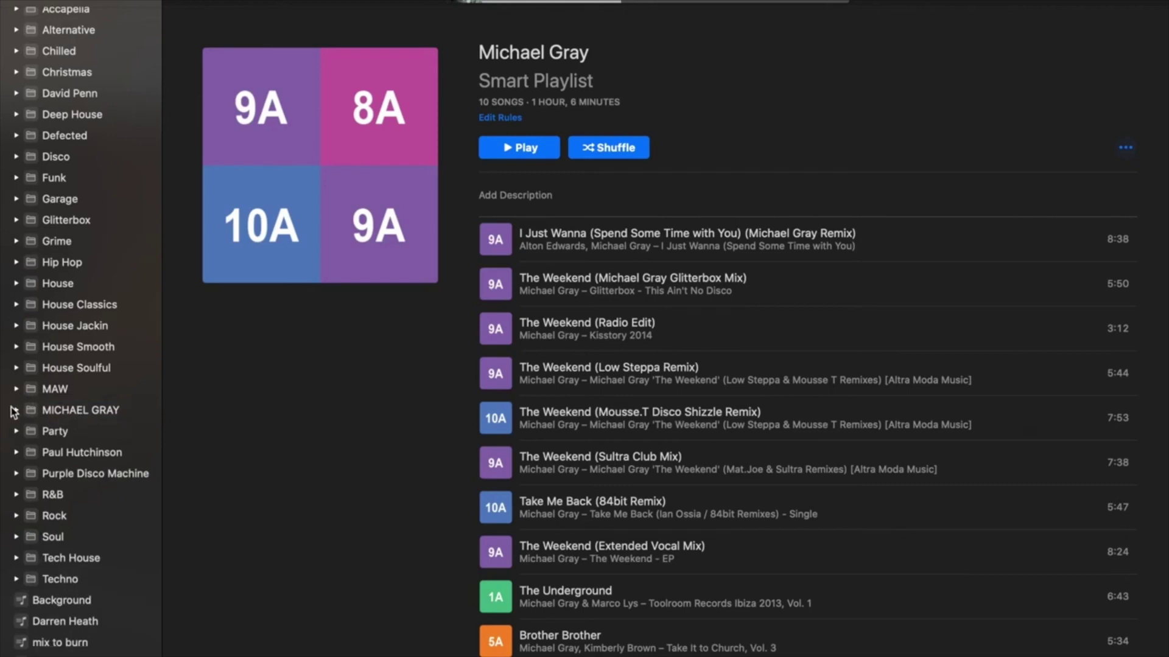
left_click(15, 411)
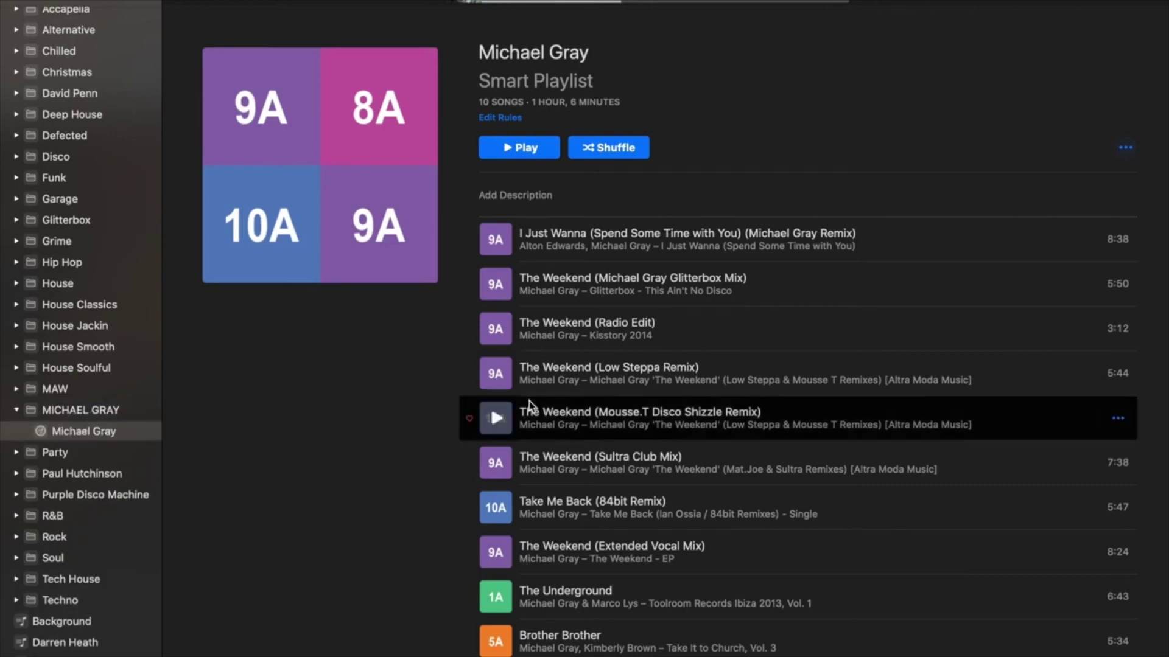
scroll(81, 326, "up", 10)
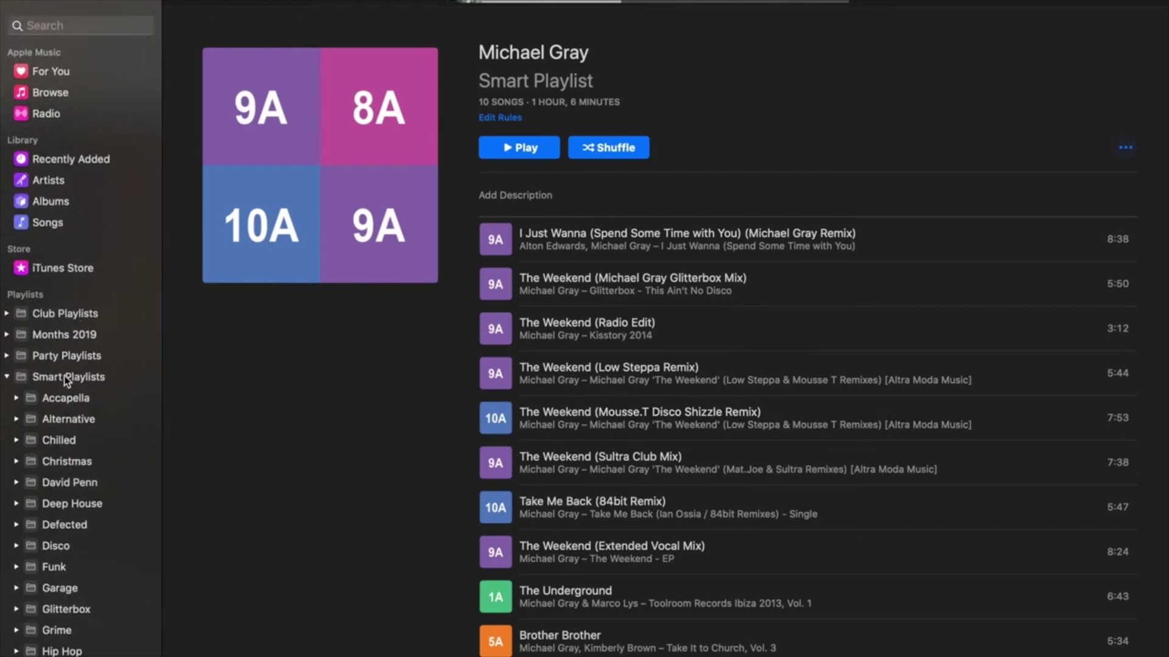
scroll(67, 378, "down", 2)
scroll(67, 380, "down", 15)
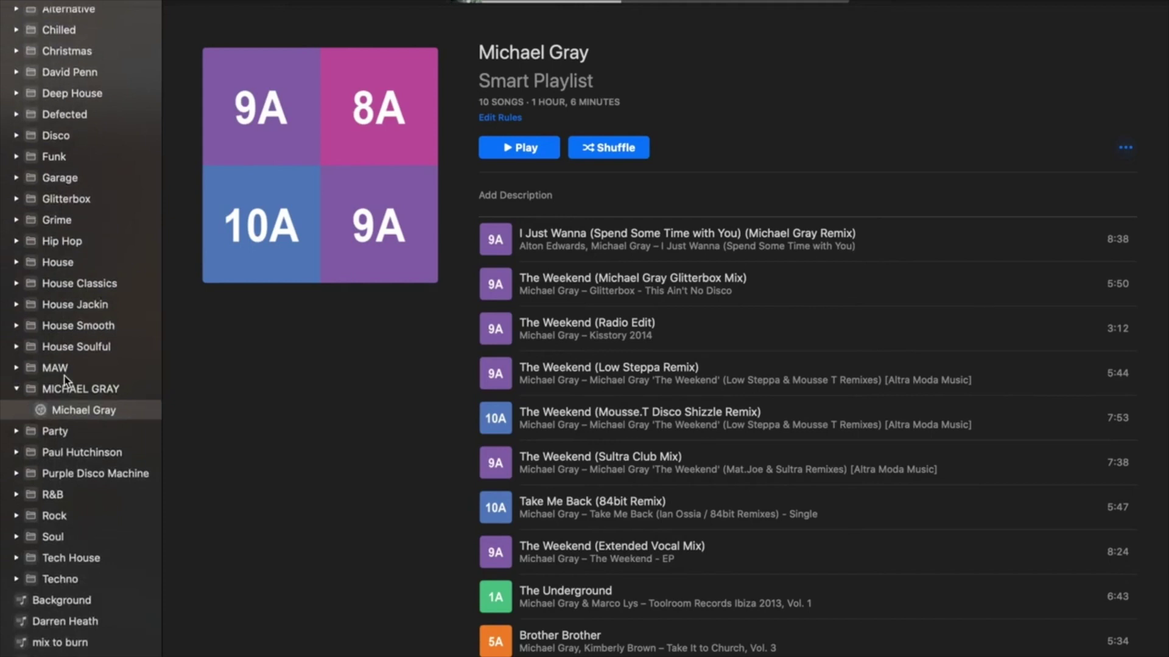
Step: Expand the Defected folder within Smart Playlists and check the matching rule of the Defected Club smart playlist
scroll(65, 381, "up", 14)
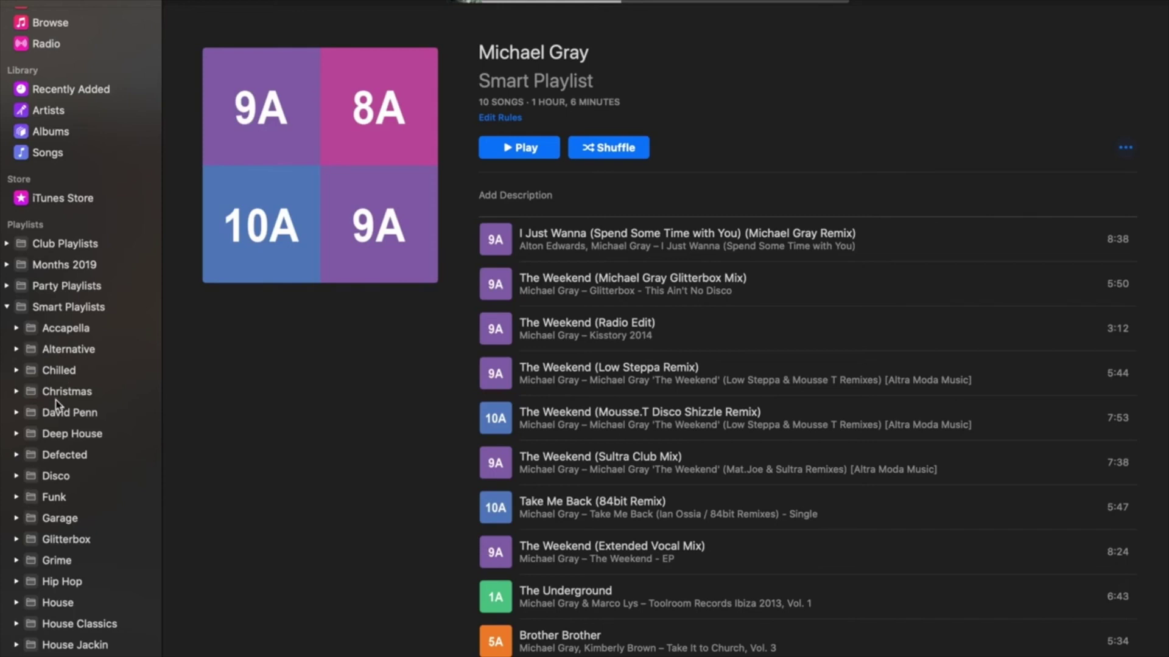
scroll(60, 462, "down", 2)
left_click(42, 420)
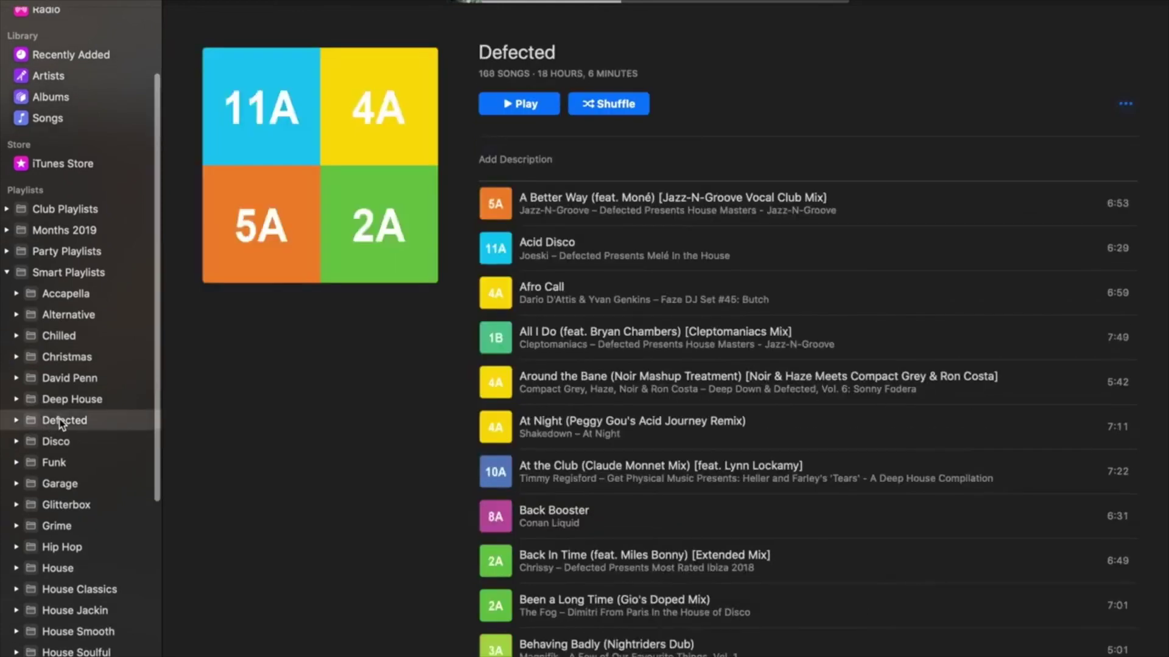
left_click(16, 421)
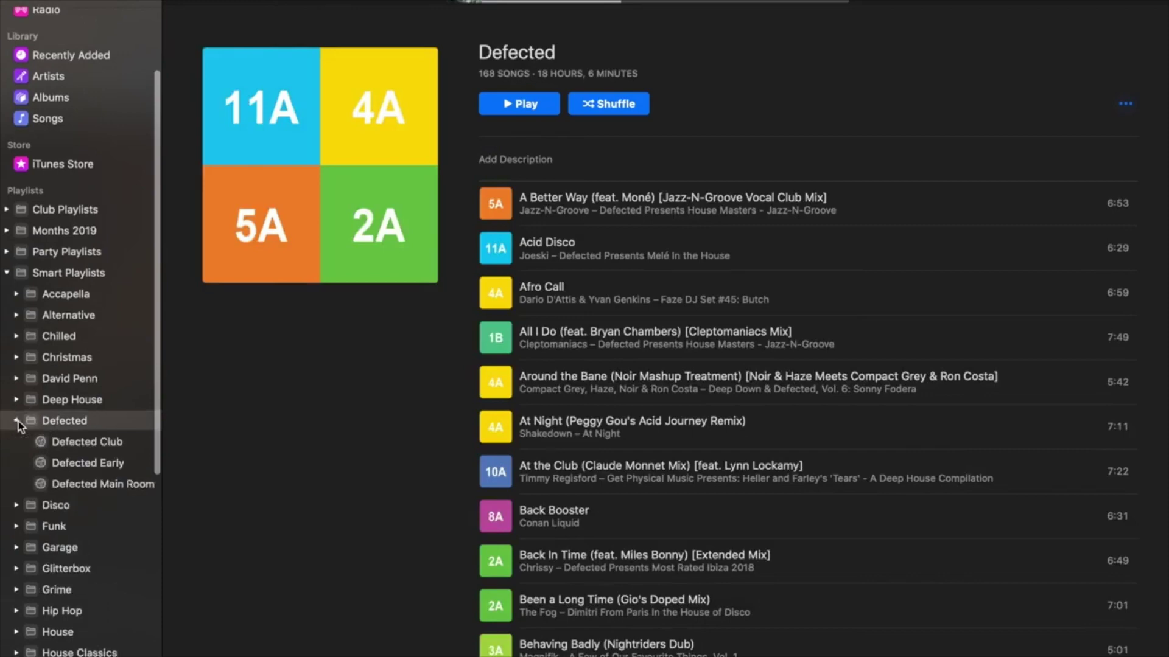
left_click(74, 440)
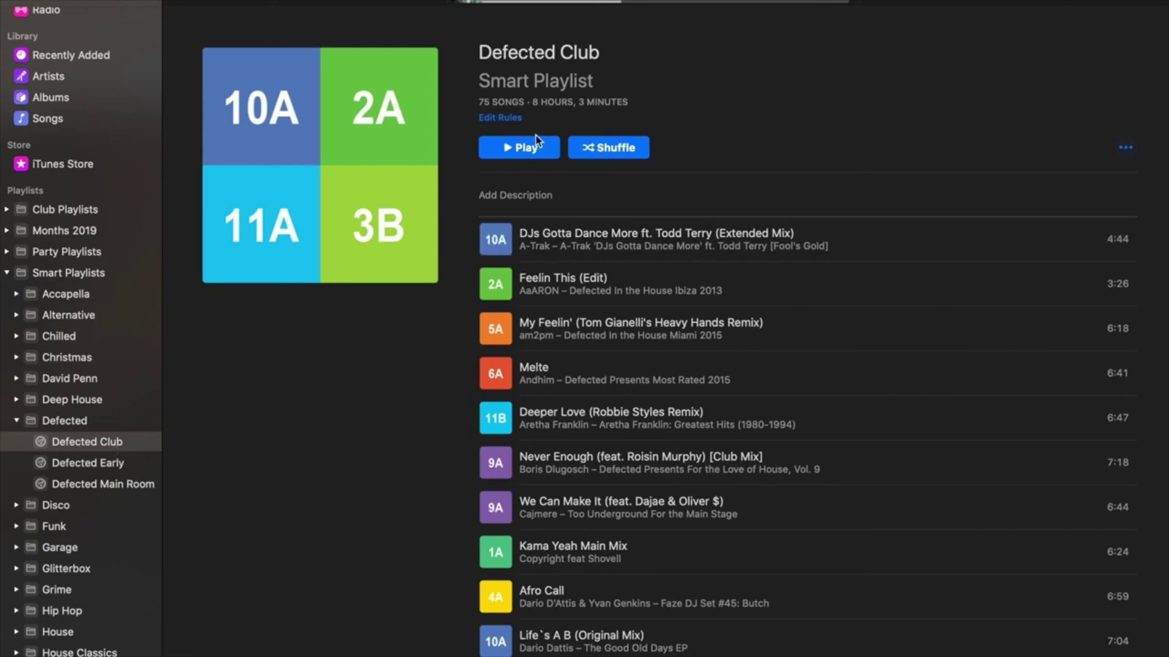
left_click(499, 118)
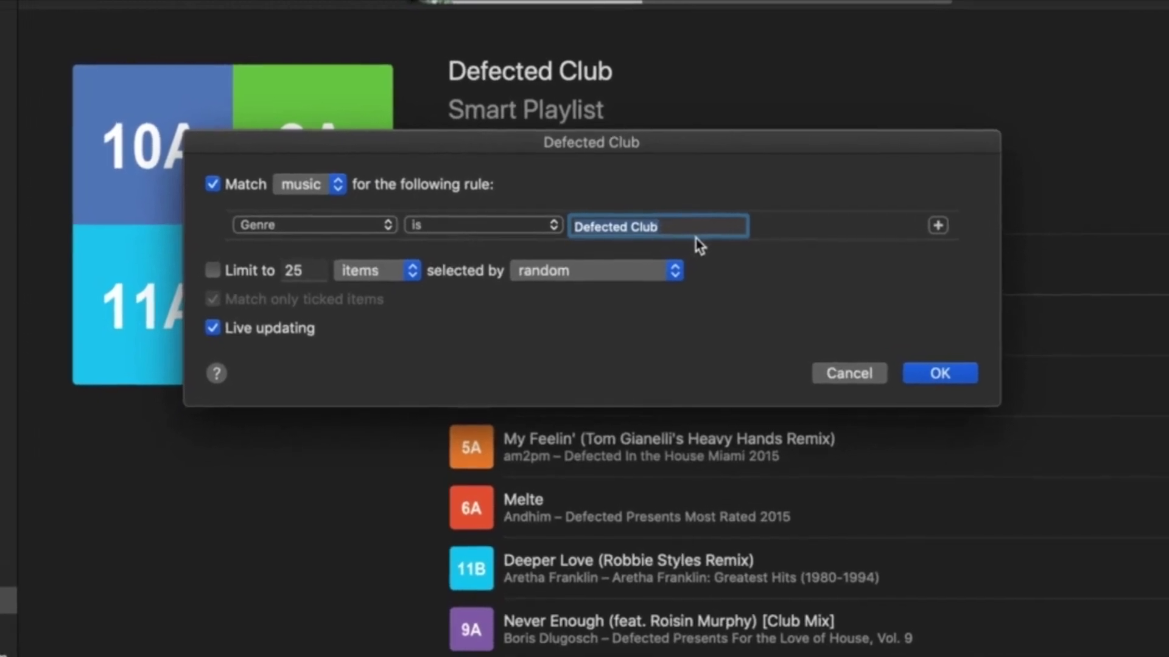
left_click(977, 385)
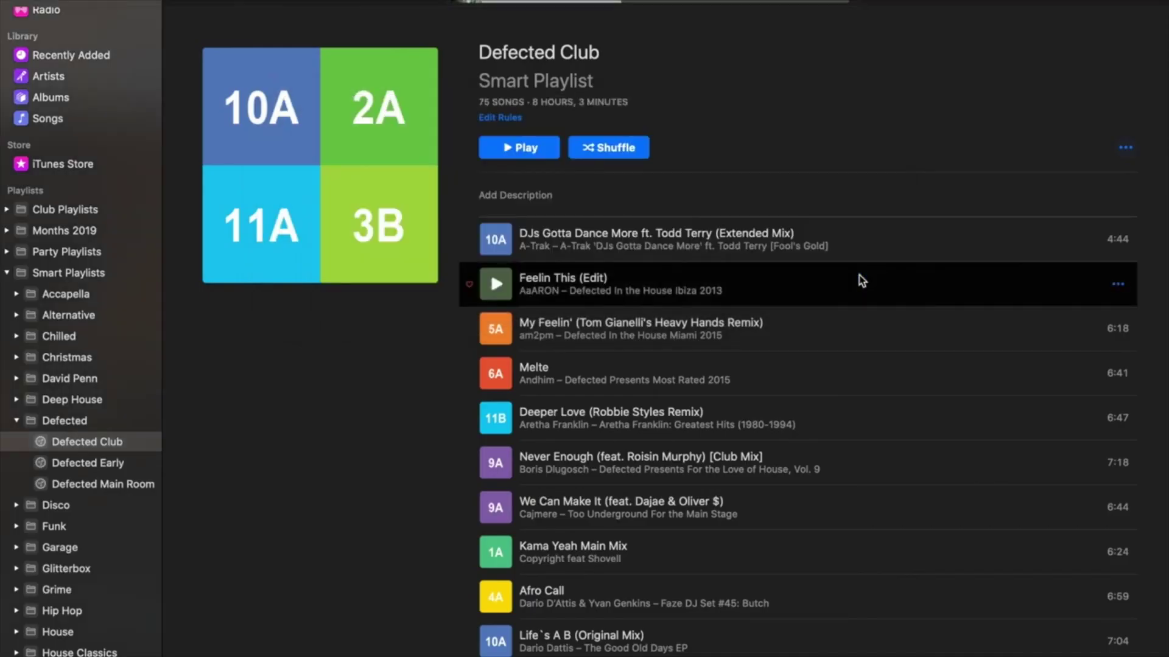
Step: Check the matching rule of the Defected Early smart playlist, and return to the full Songs list
left_click(85, 465)
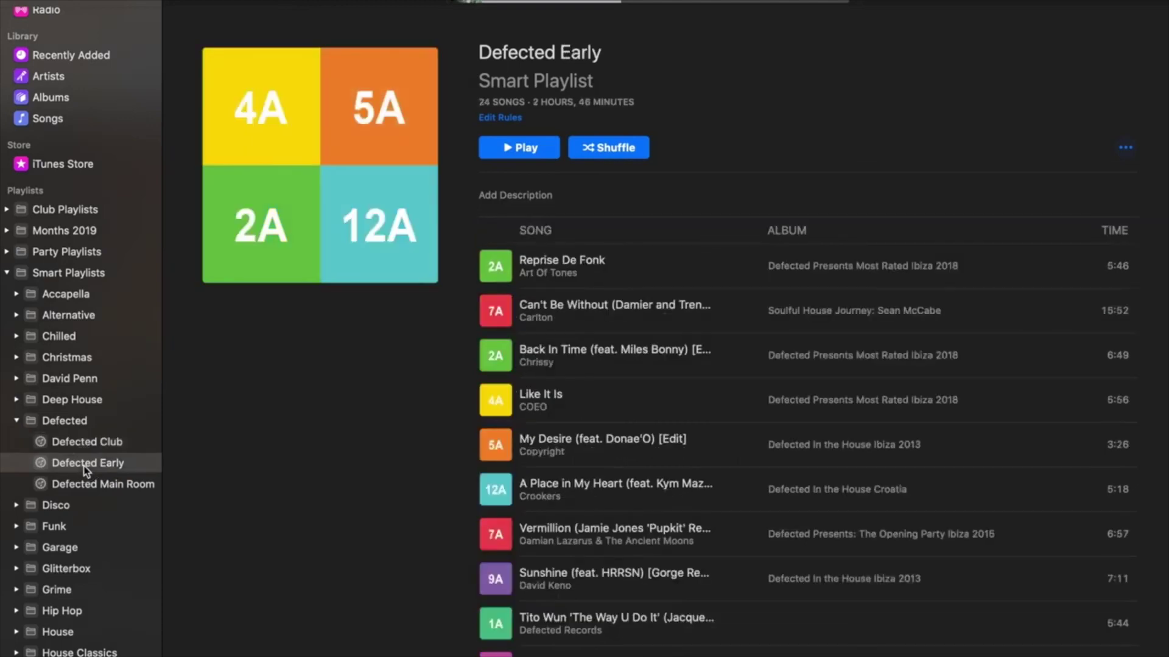
left_click(499, 119)
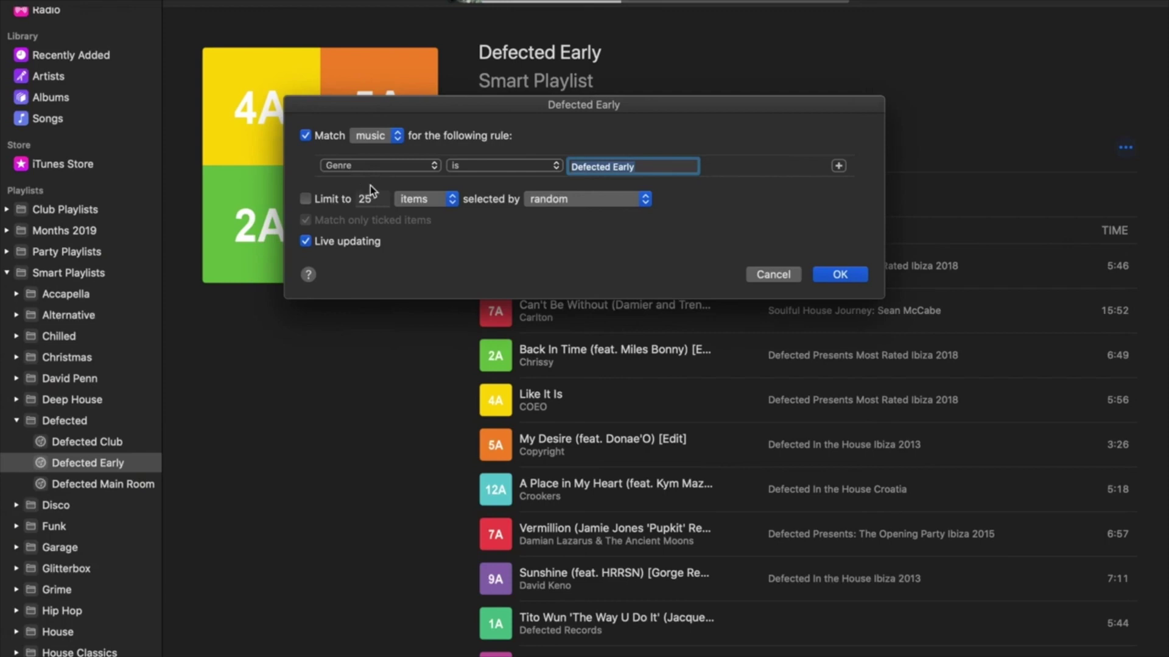
left_click(835, 275)
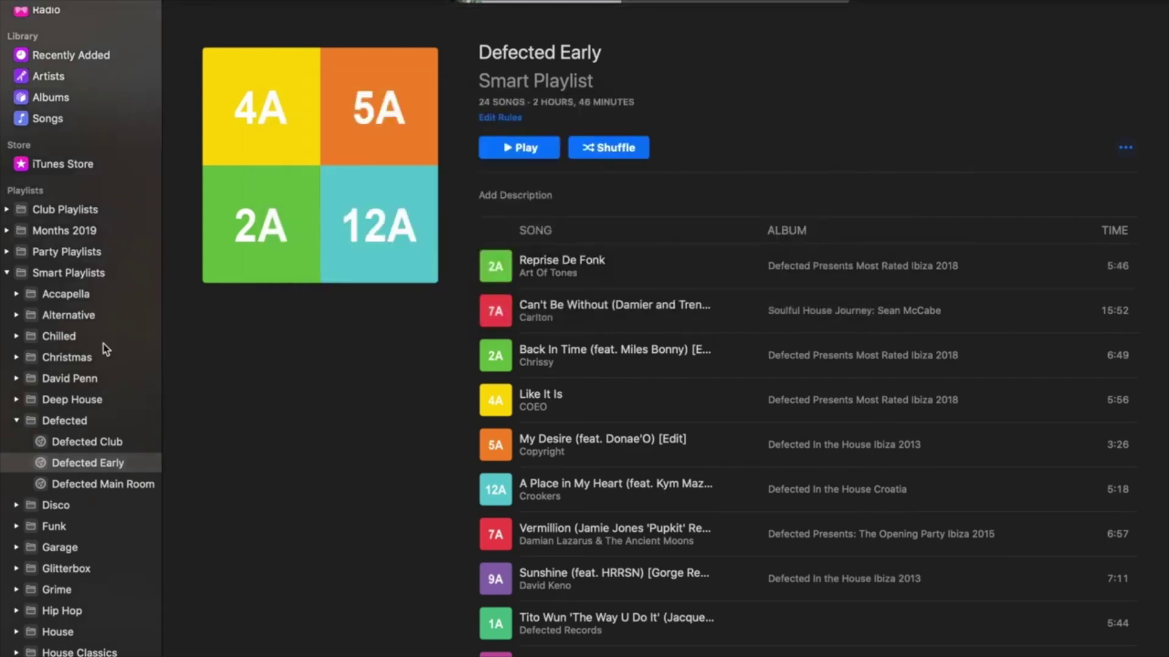
left_click(47, 120)
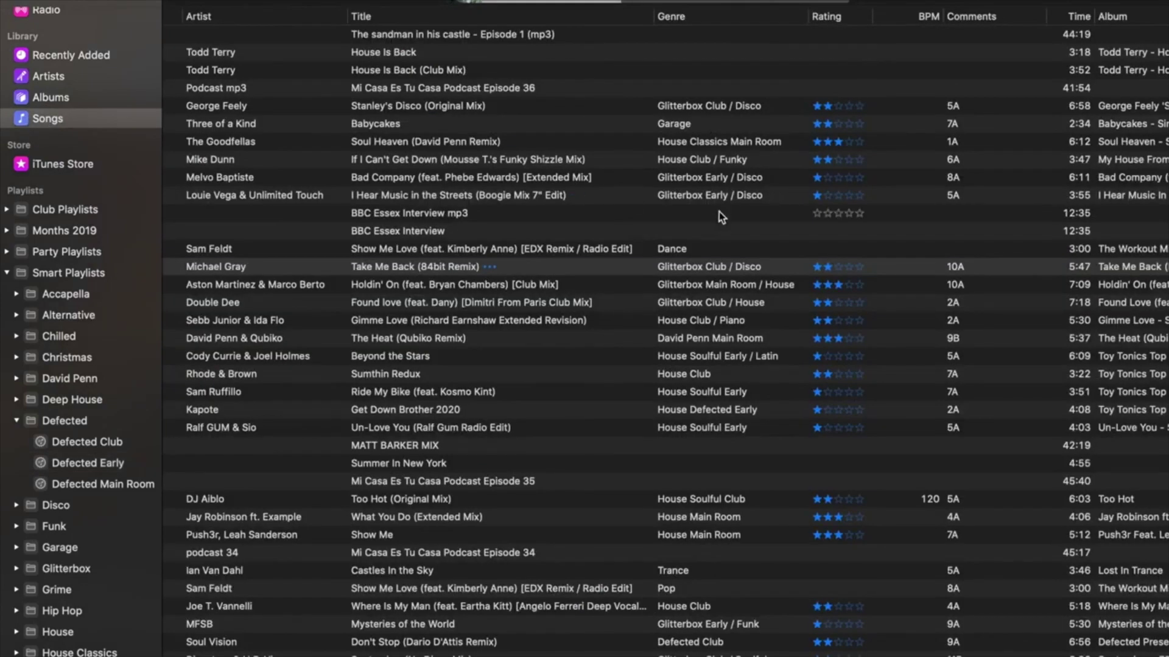